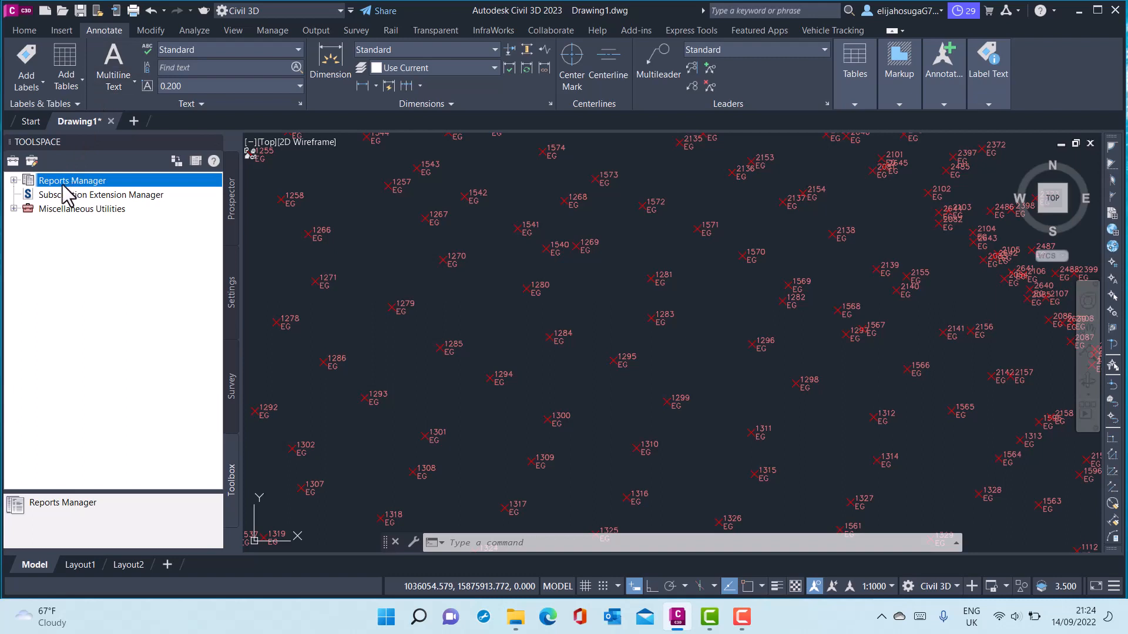
Step: Run the Points Report from the Reports Manager and list the points of the Topo Data group
click(13, 180)
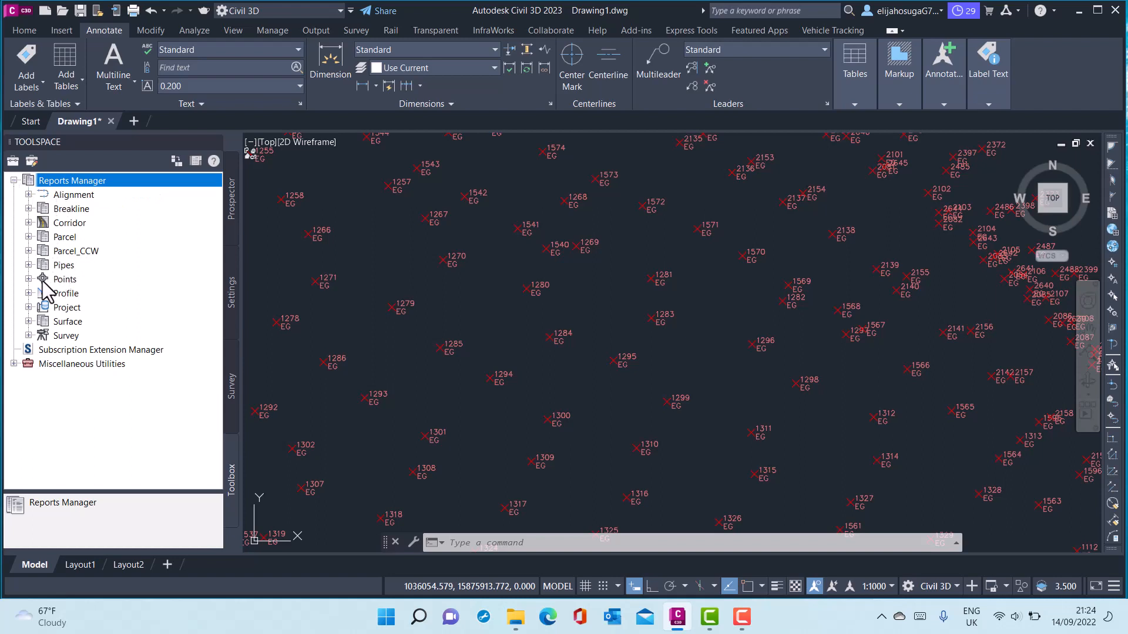
click(28, 279)
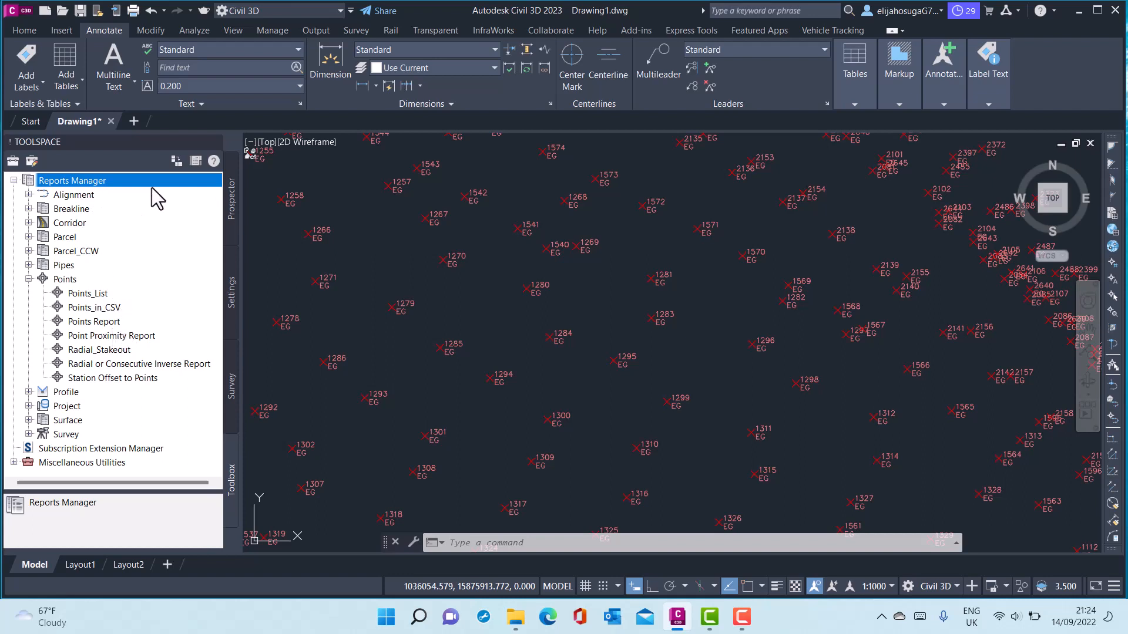
click(100, 322)
right_click(100, 322)
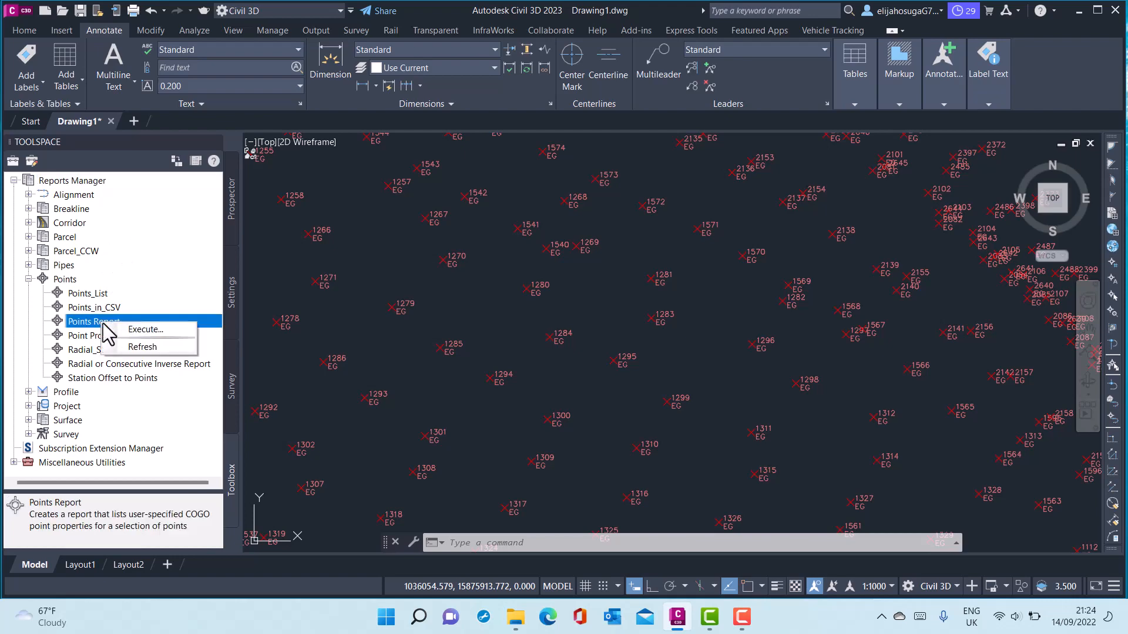
click(135, 329)
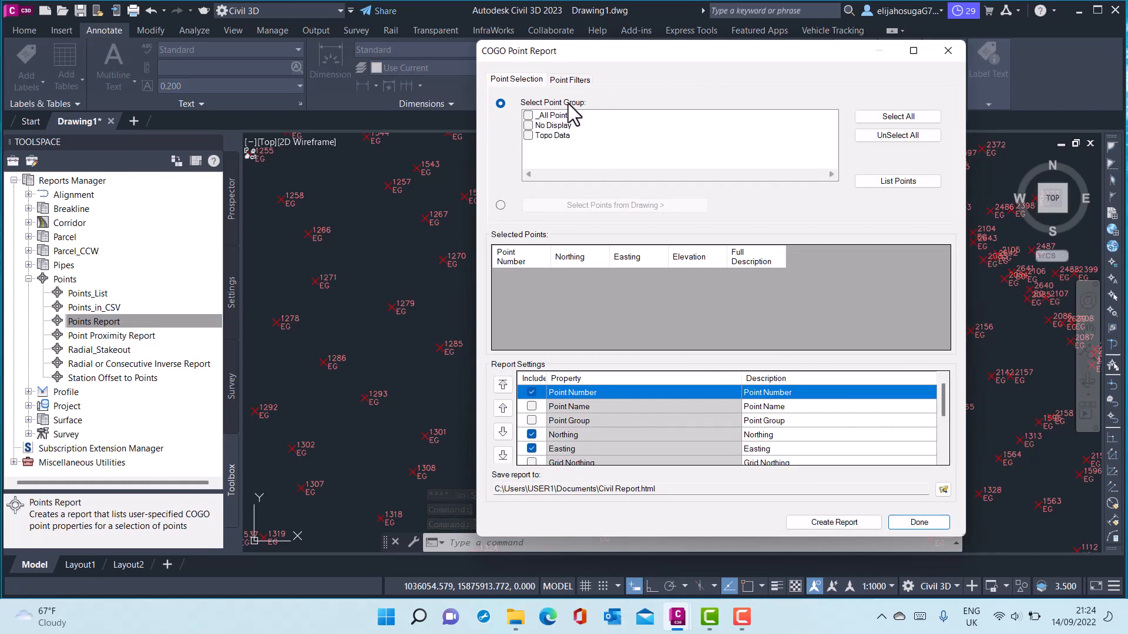
click(528, 135)
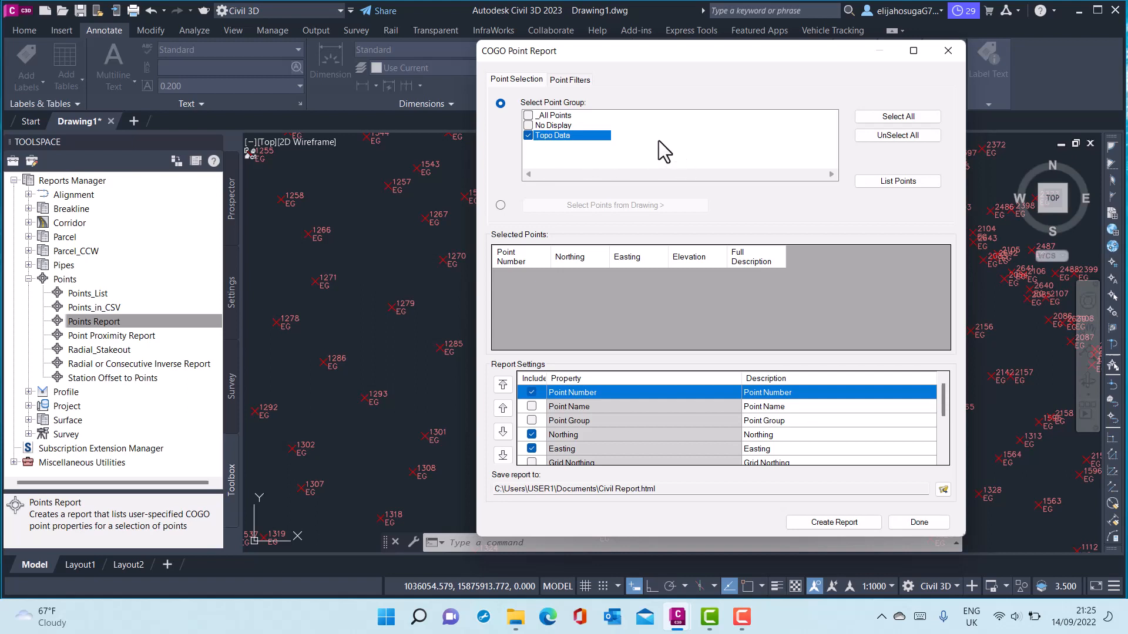
click(893, 183)
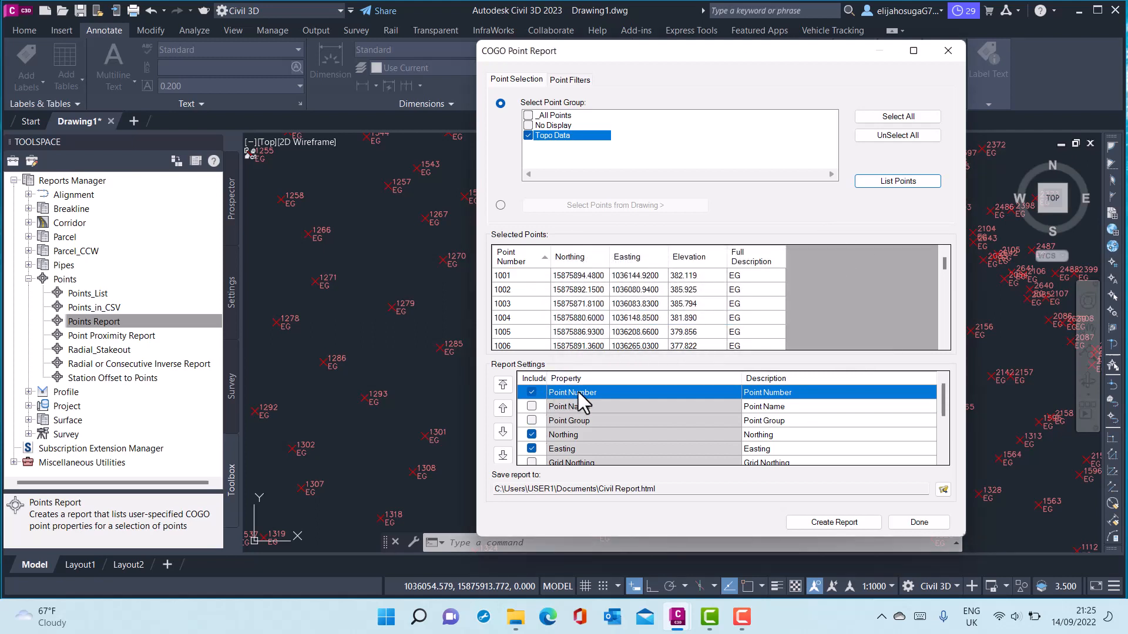
Step: Exclude Full Description from the report properties and include Raw Description instead
scroll(576, 426, down, 1)
scroll(587, 414, down, 2)
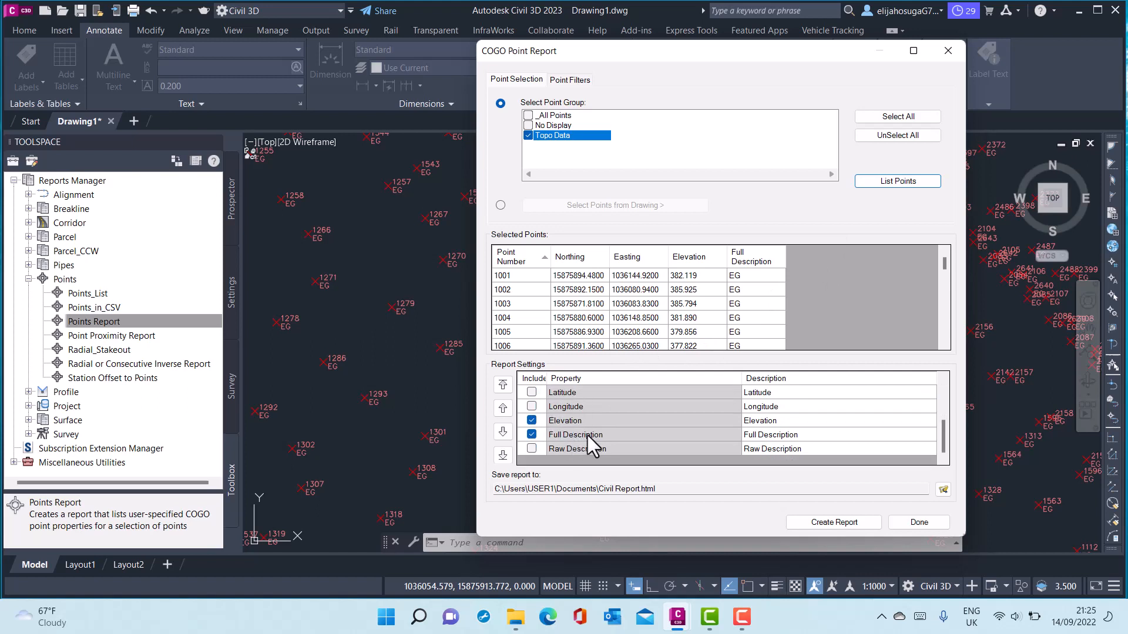
click(531, 434)
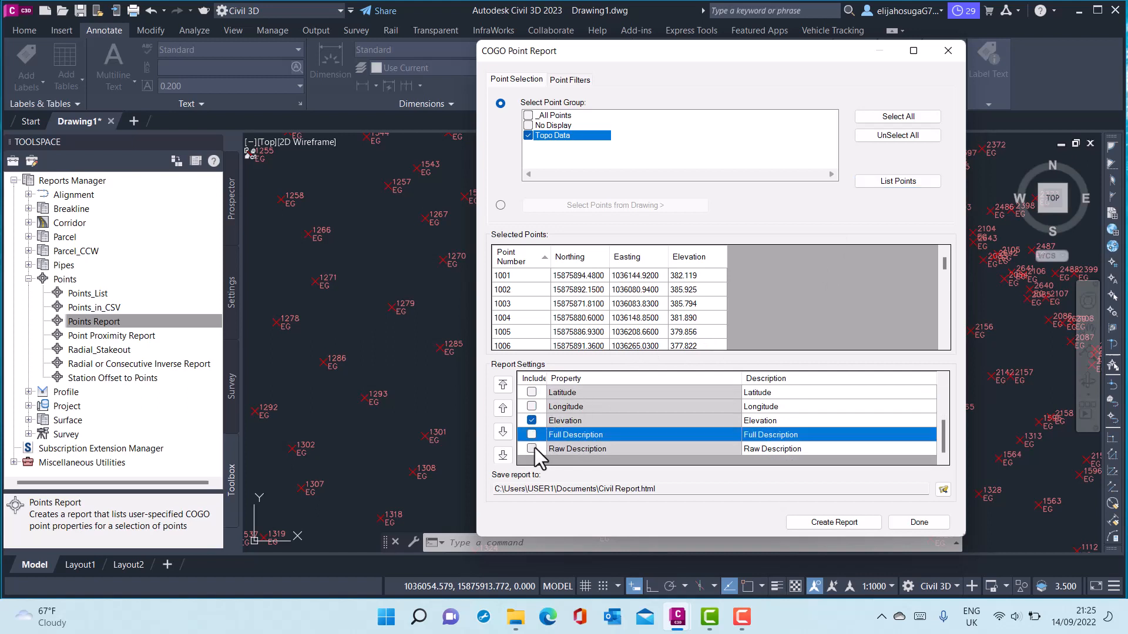
click(531, 449)
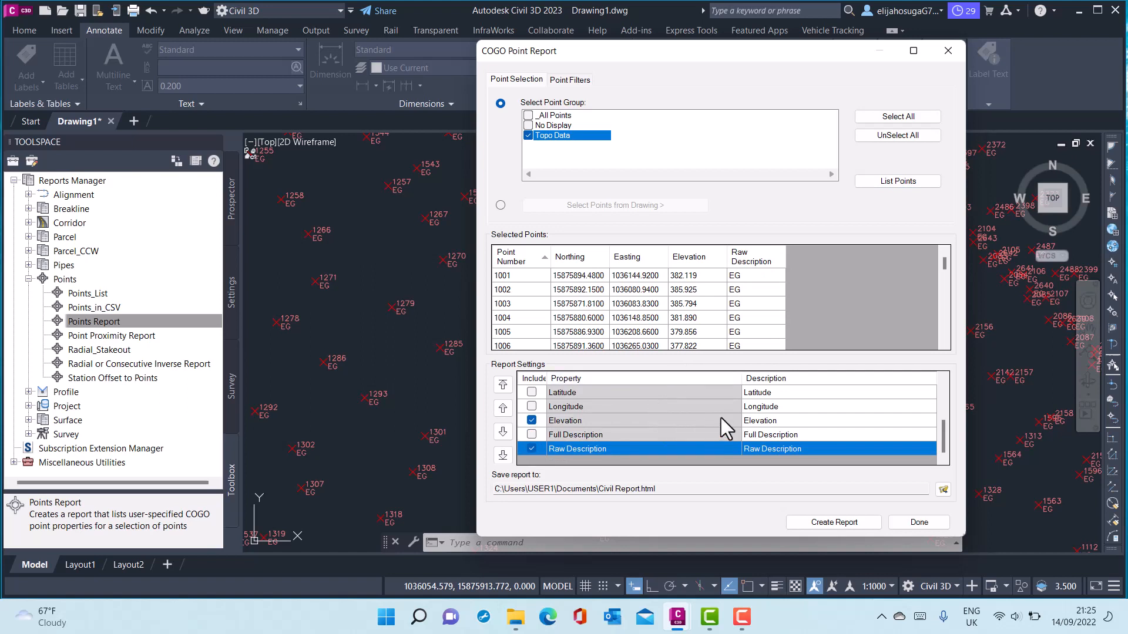
scroll(722, 418, up, 3)
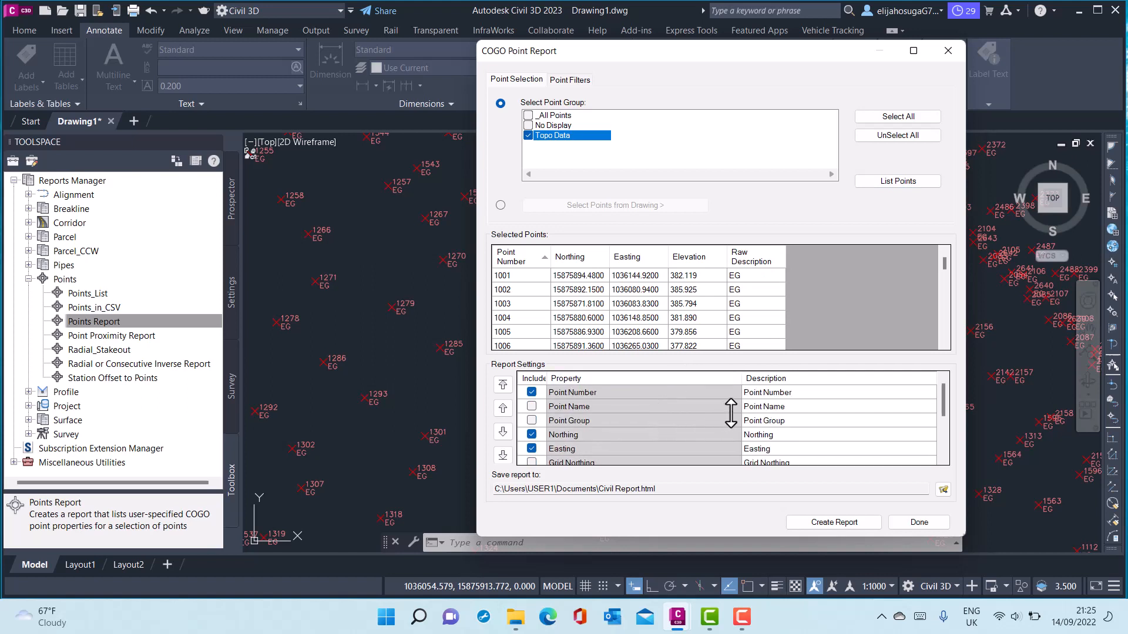
Step: Create the COGO point report, review its header and point table, and close the report and its dialog
click(839, 527)
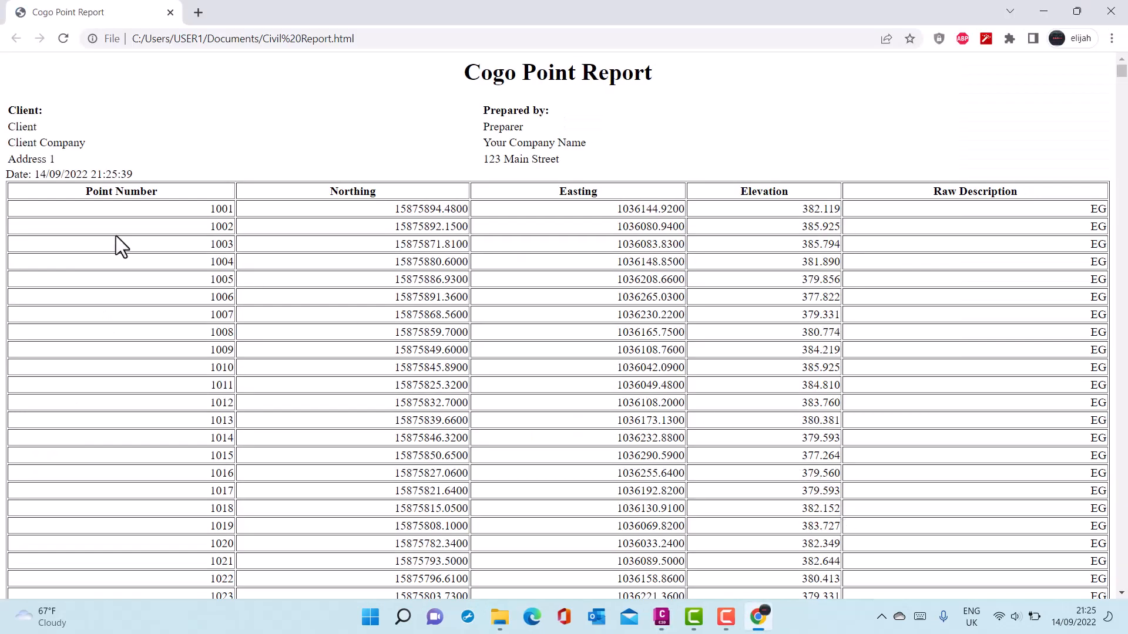
scroll(854, 446, down, 20)
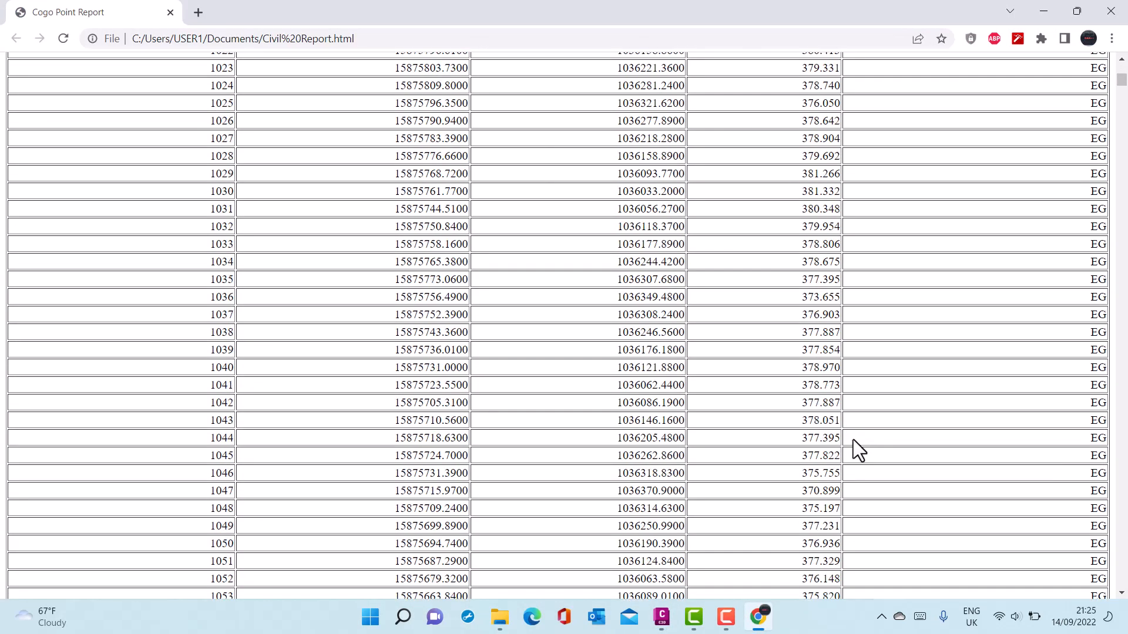
scroll(835, 457, up, 20)
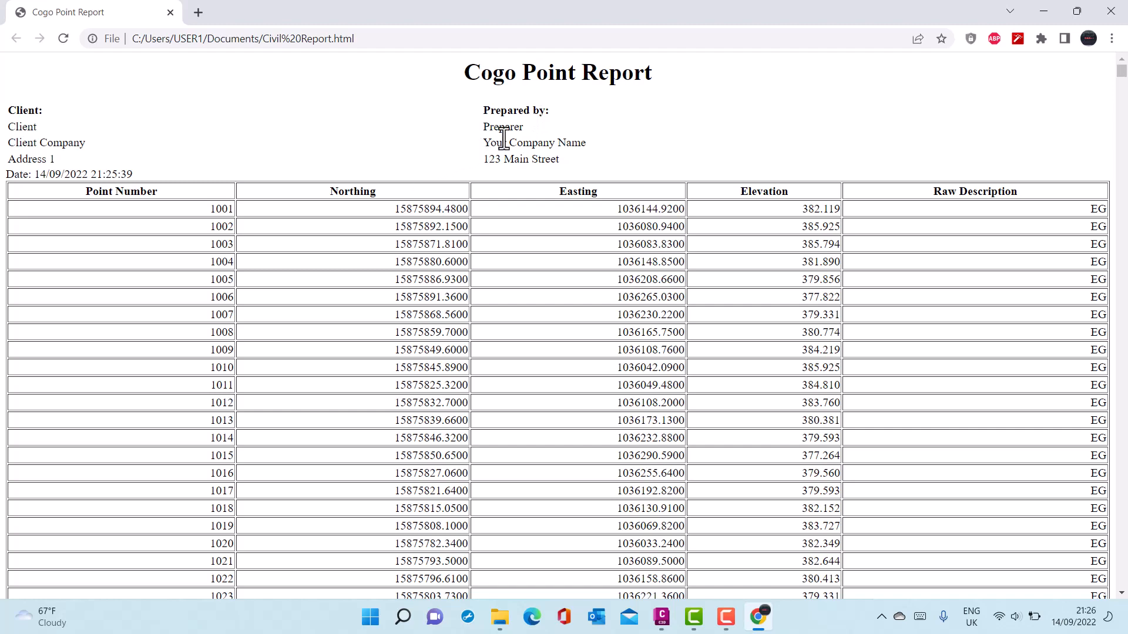
click(1110, 10)
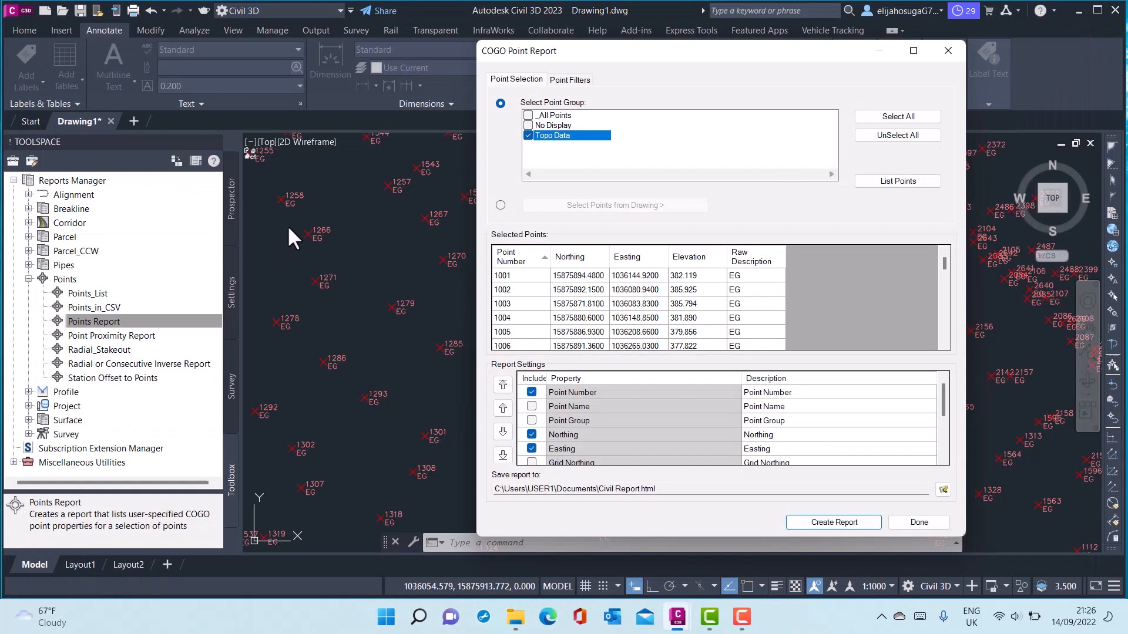
click(947, 51)
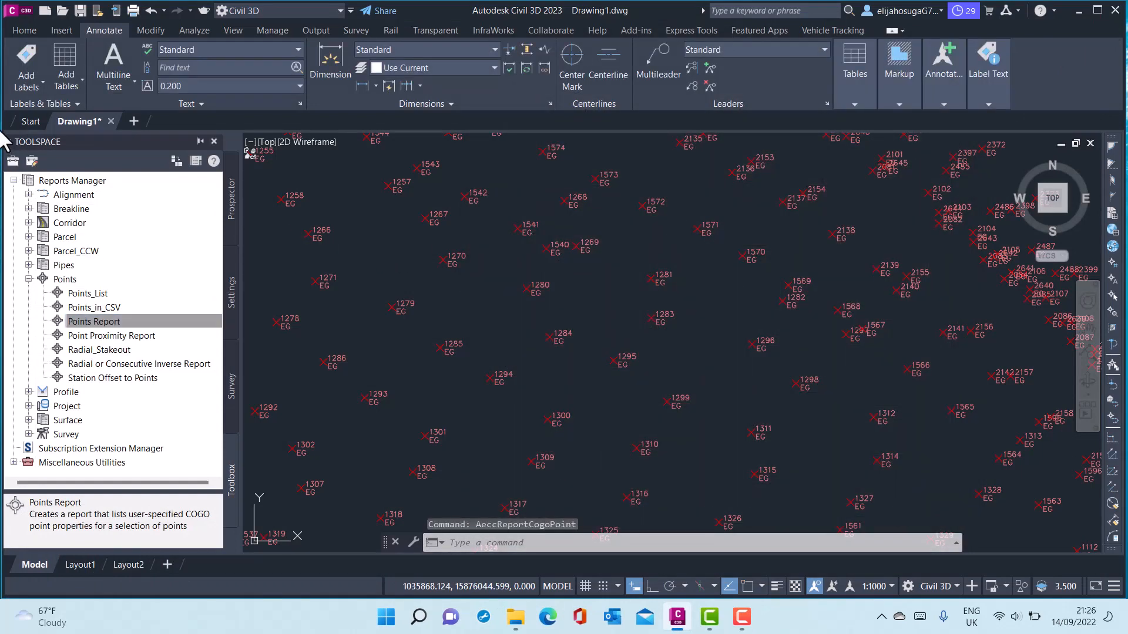
Step: In the report settings for Owner, enter the preparer's name and set the company name to XYZ
click(13, 163)
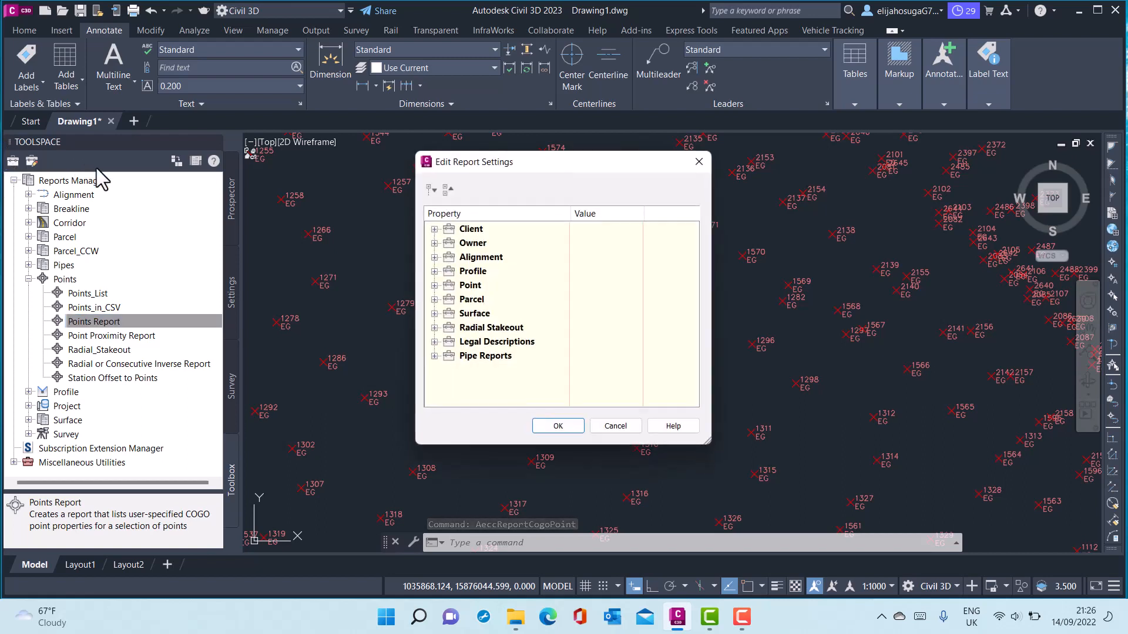
click(435, 243)
click(449, 243)
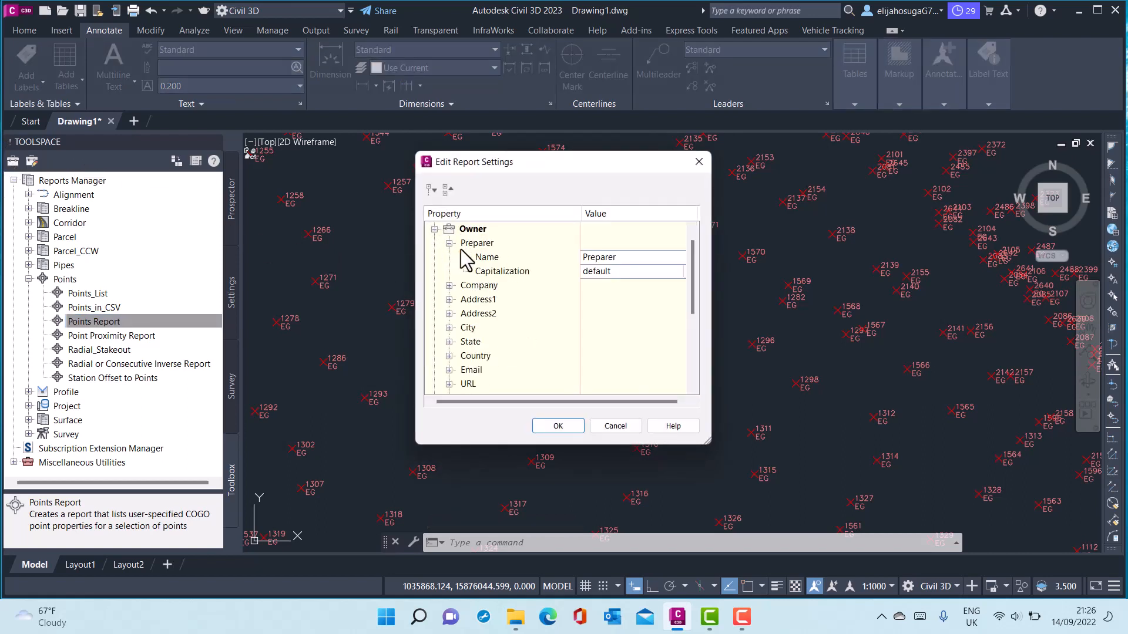
click(626, 259)
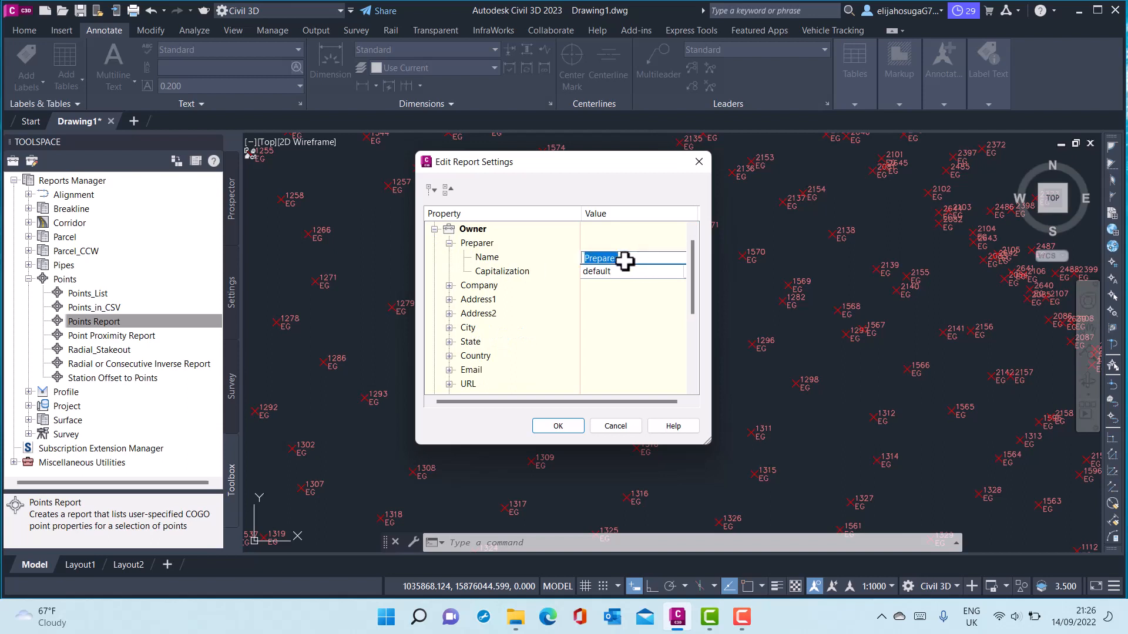
text(John)
click(449, 286)
click(661, 300)
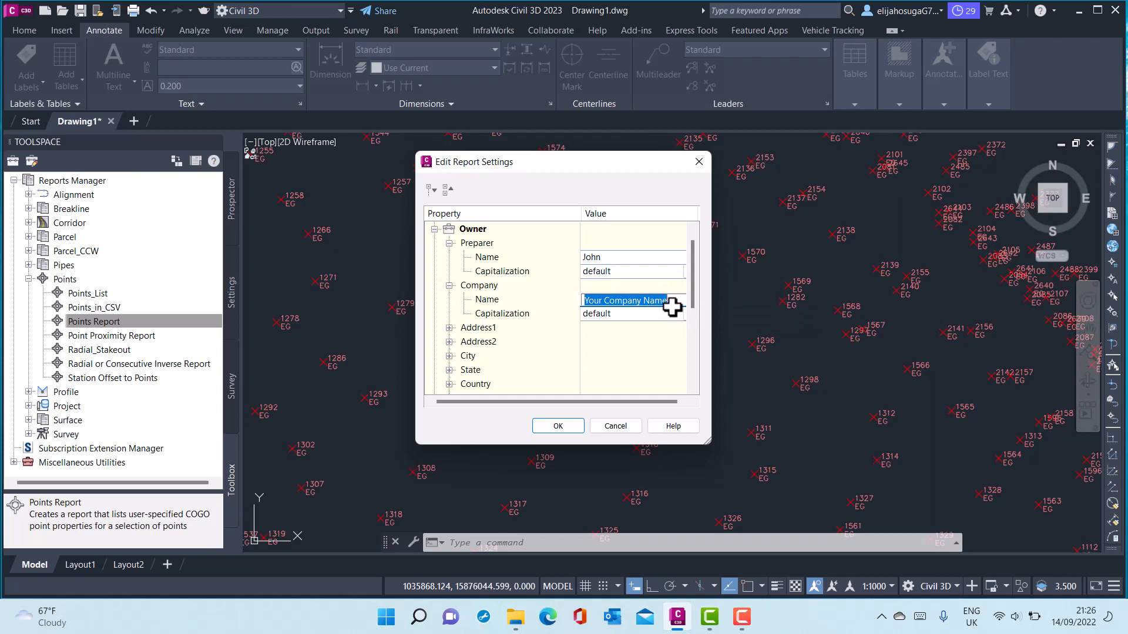
text(XYZ)
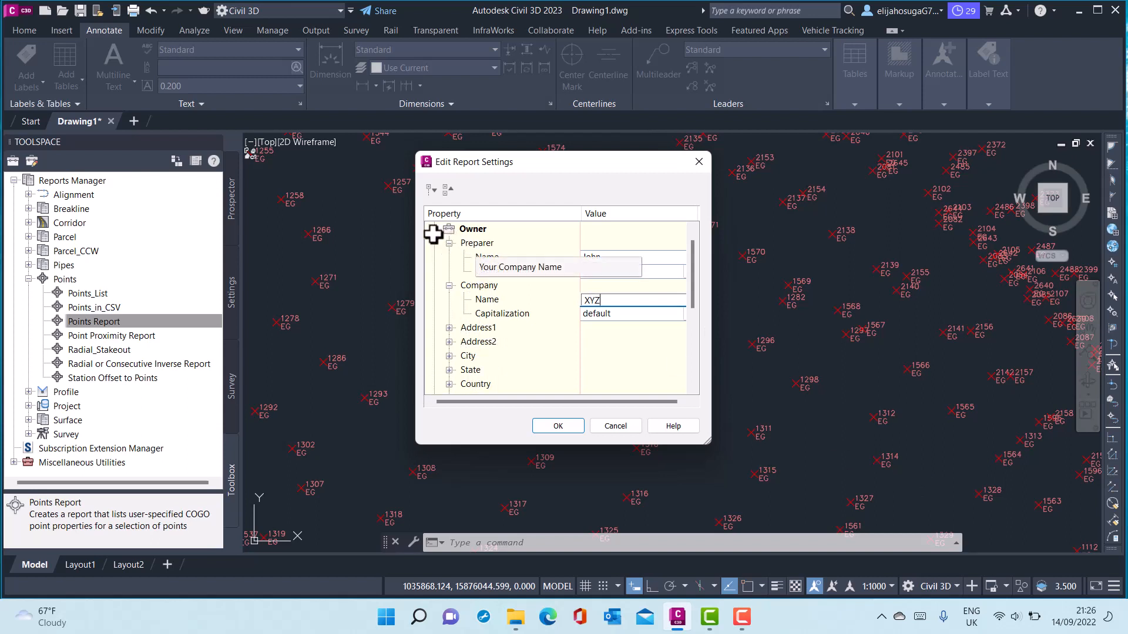
click(556, 422)
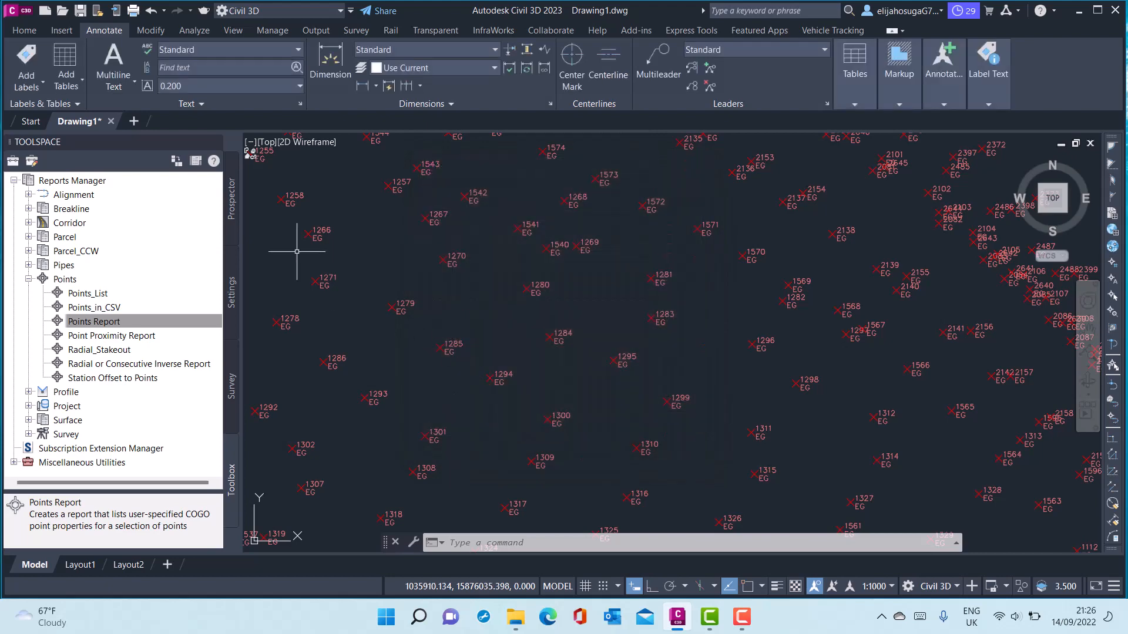
Step: Set the Client contact name to ABC in the report settings
click(15, 163)
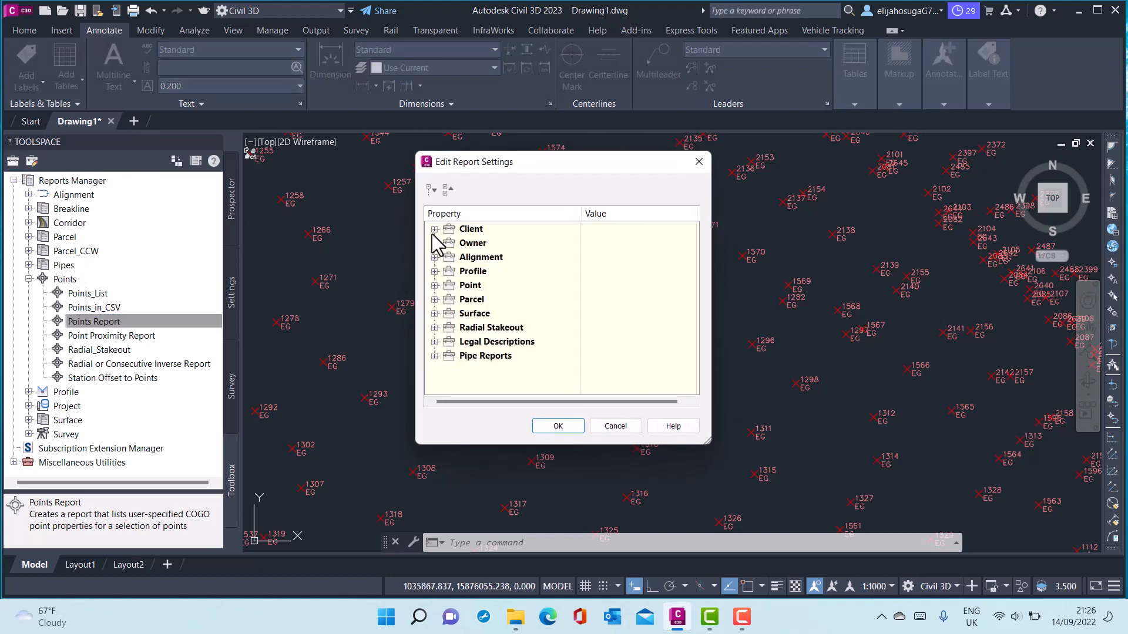
click(432, 233)
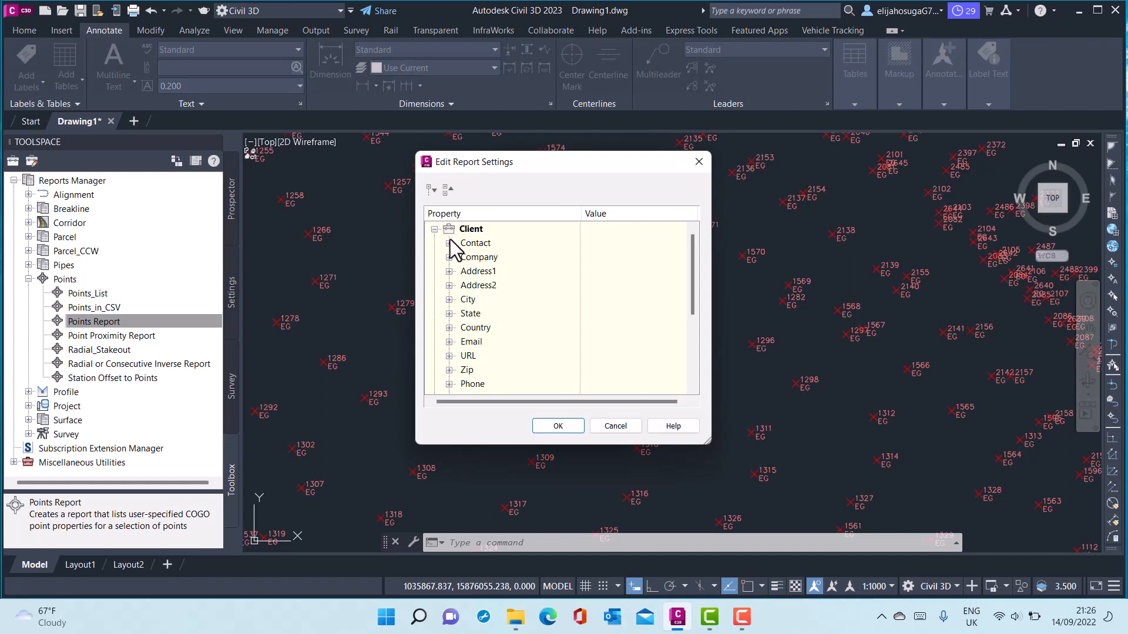
click(449, 243)
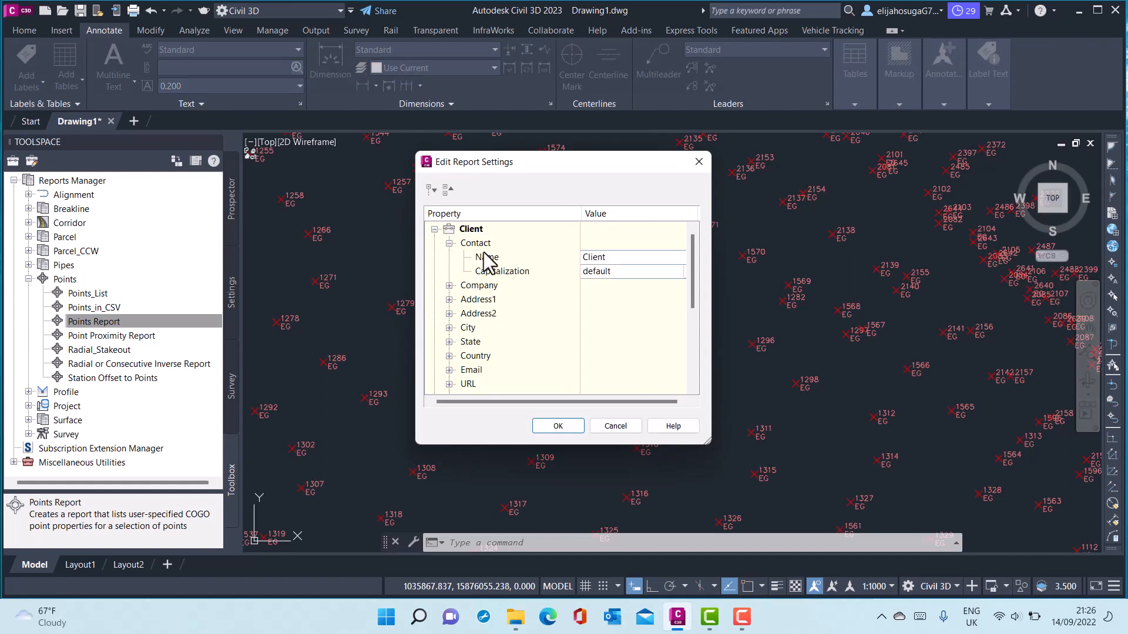
click(626, 257)
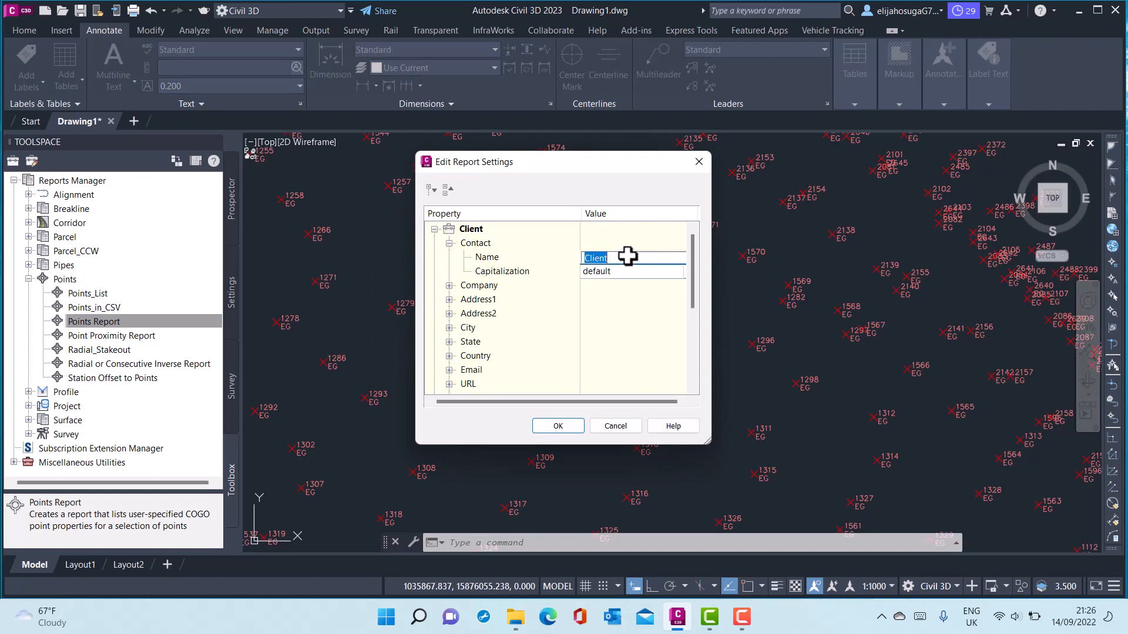
text(ABC)
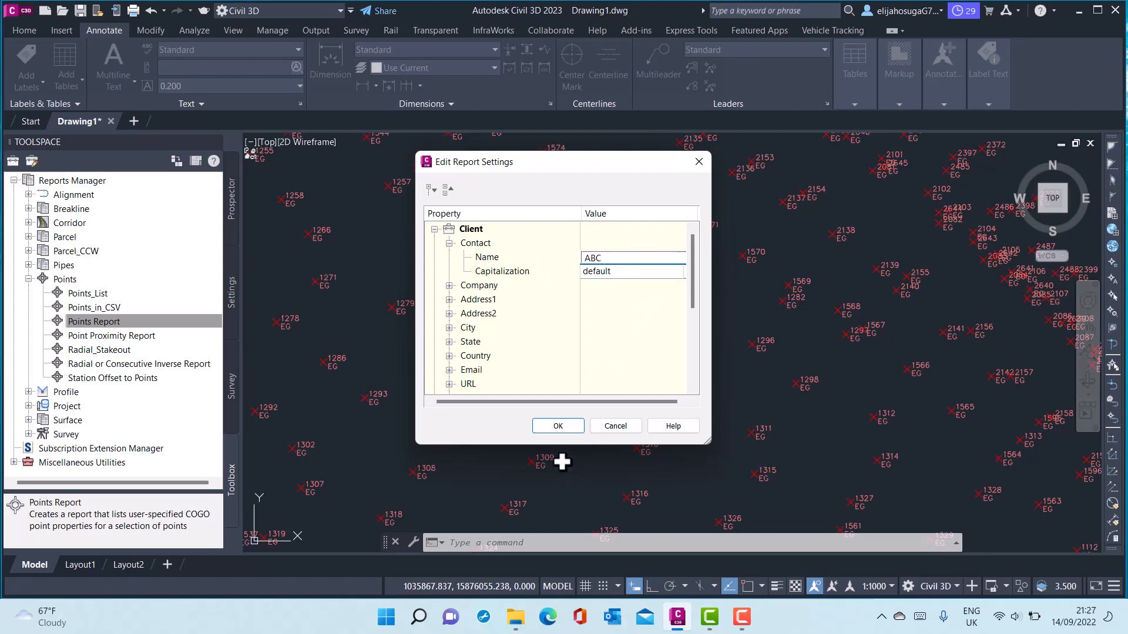
click(558, 426)
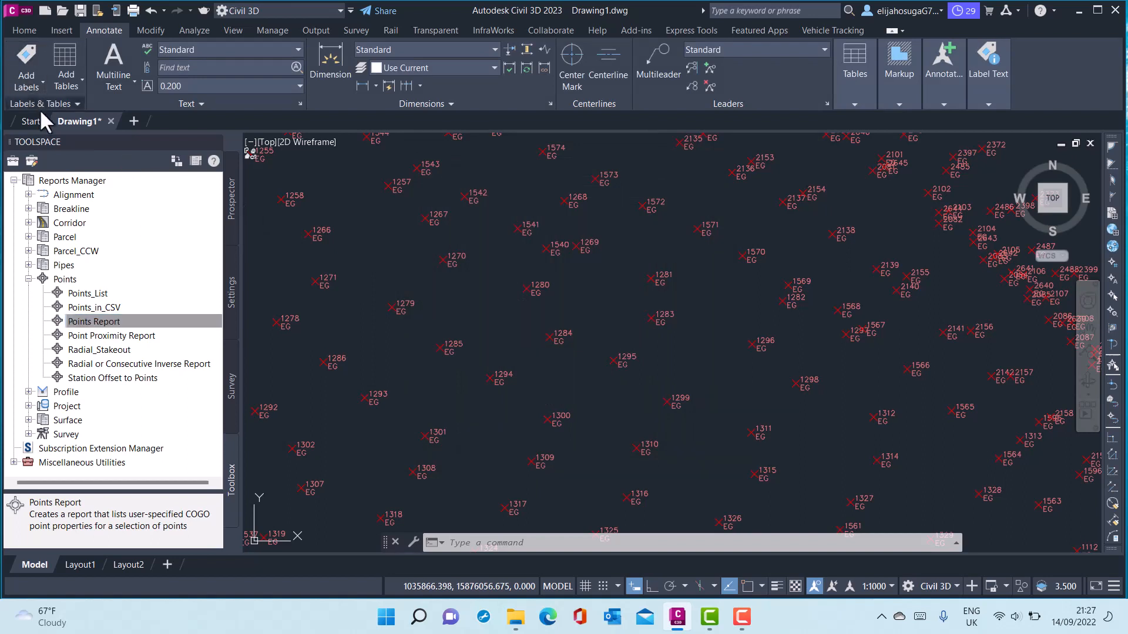
click(13, 161)
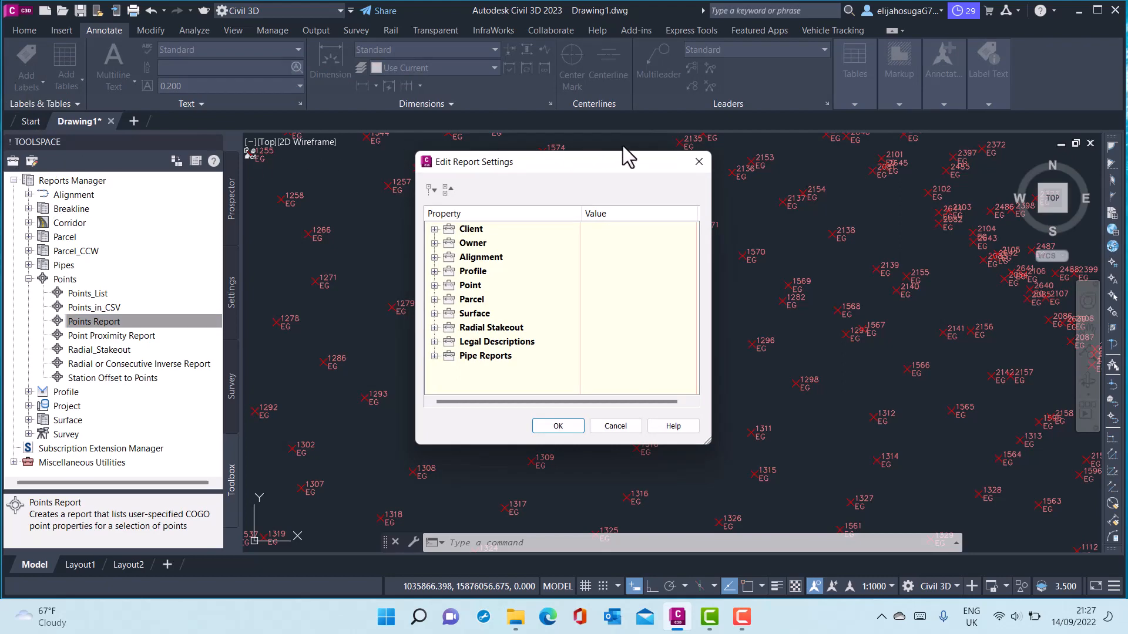
click(699, 161)
Step: Run the Points Report again, list the Topo Data group's points, and check the included report properties
click(139, 324)
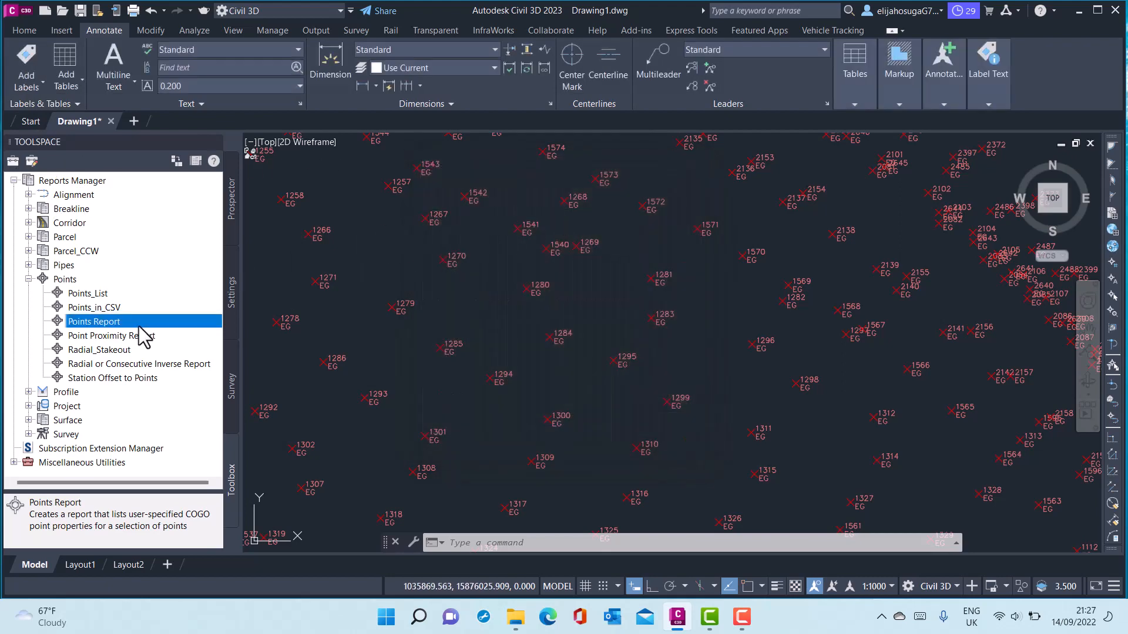
right_click(89, 319)
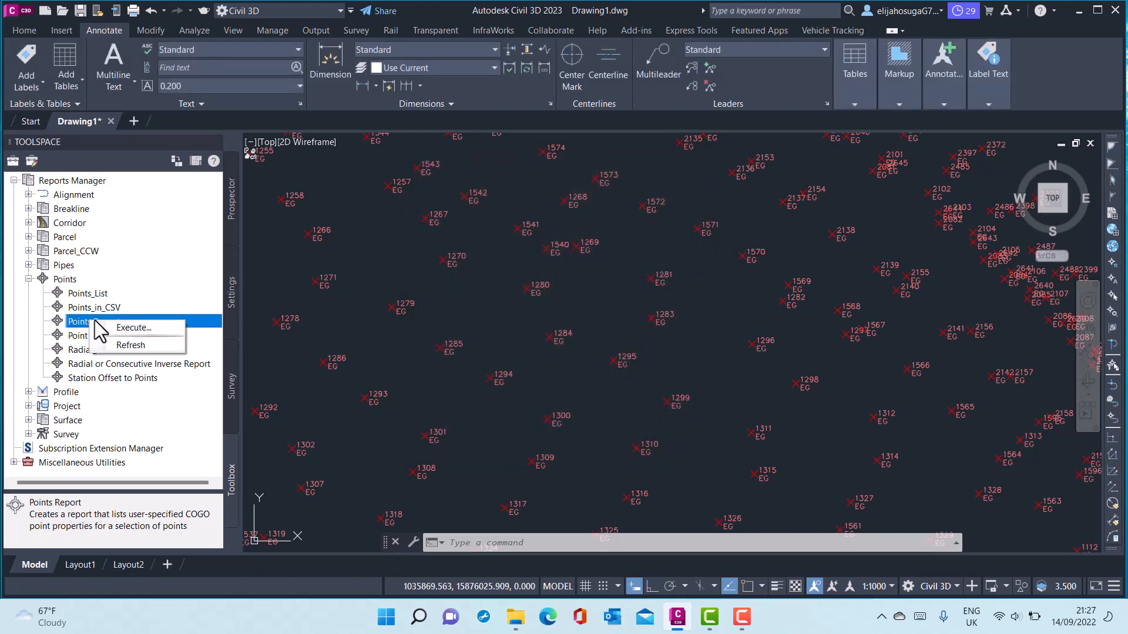
click(129, 327)
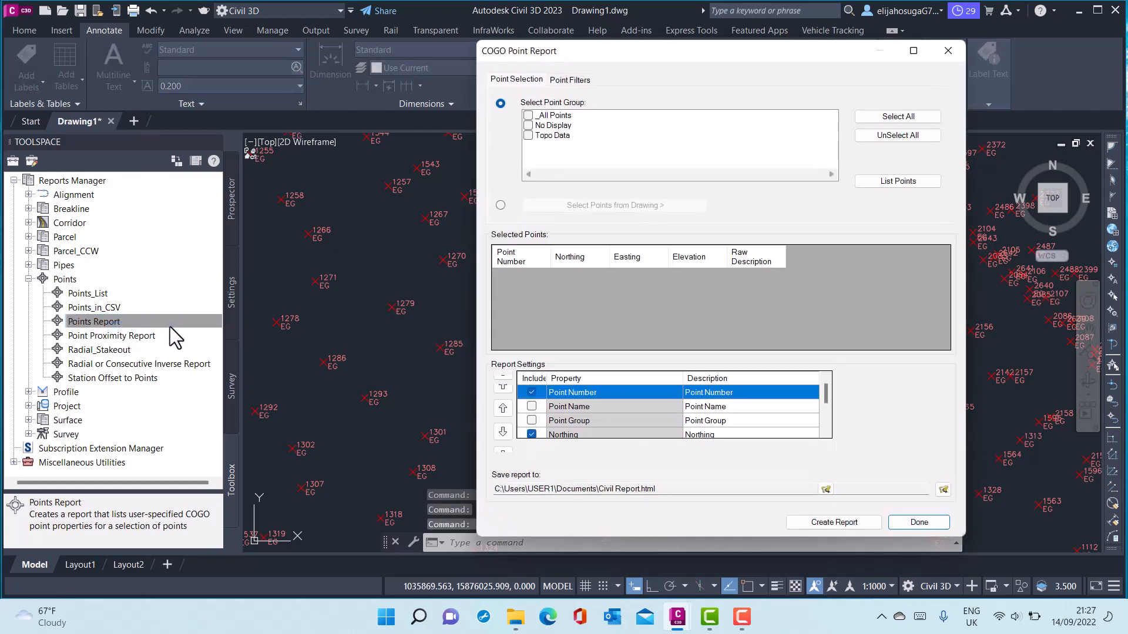
click(528, 136)
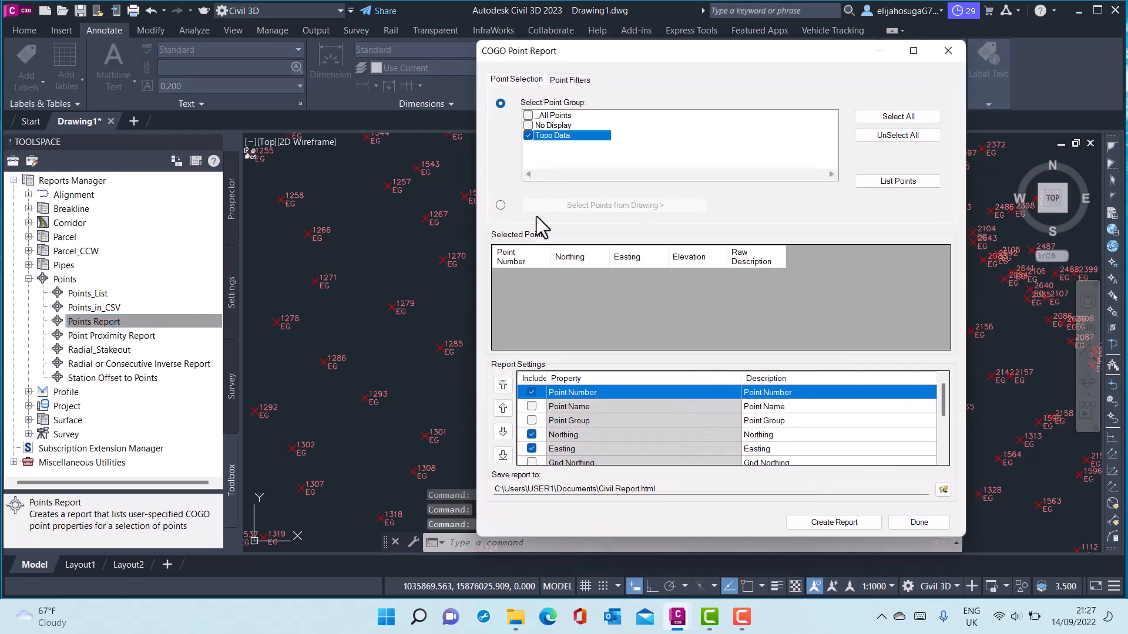
click(910, 182)
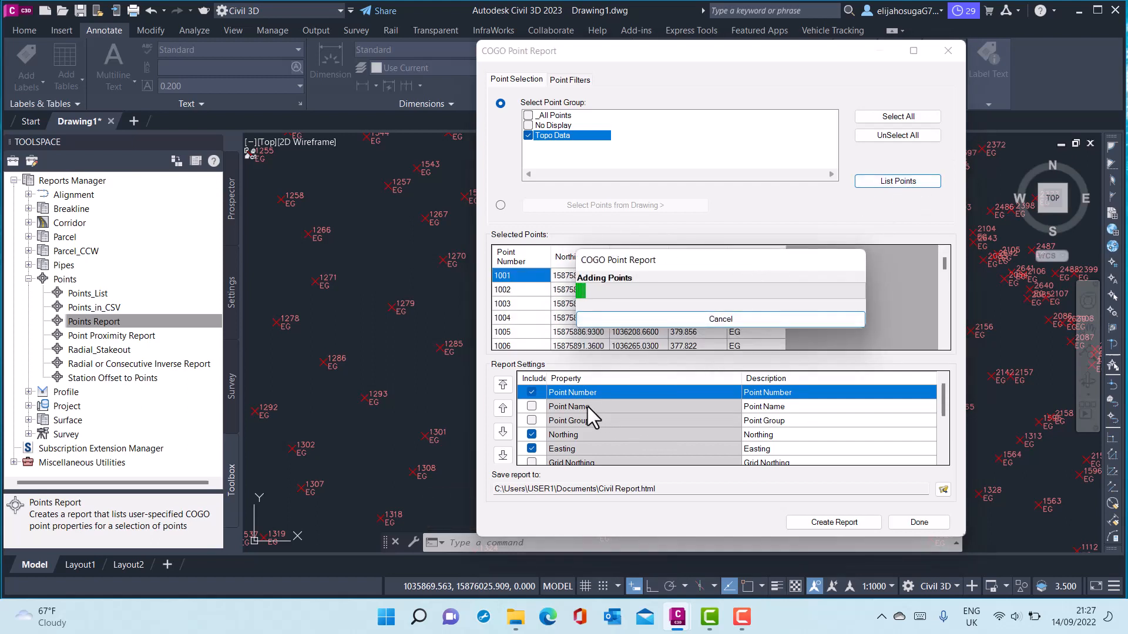
scroll(583, 414, down, 5)
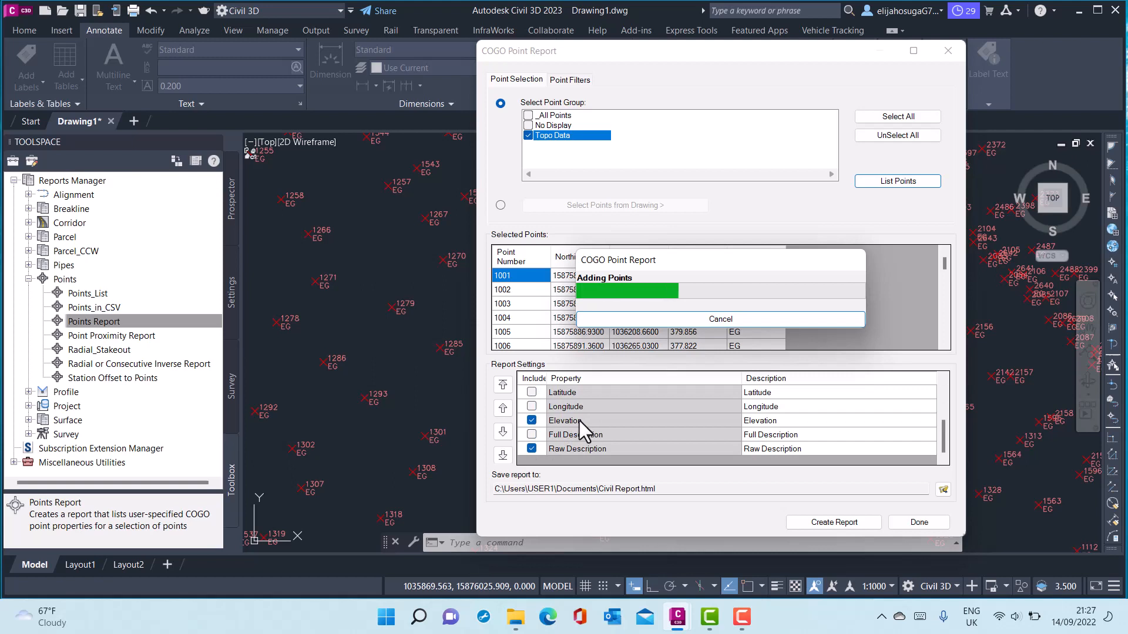
scroll(572, 409, up, 5)
scroll(572, 409, up, 1)
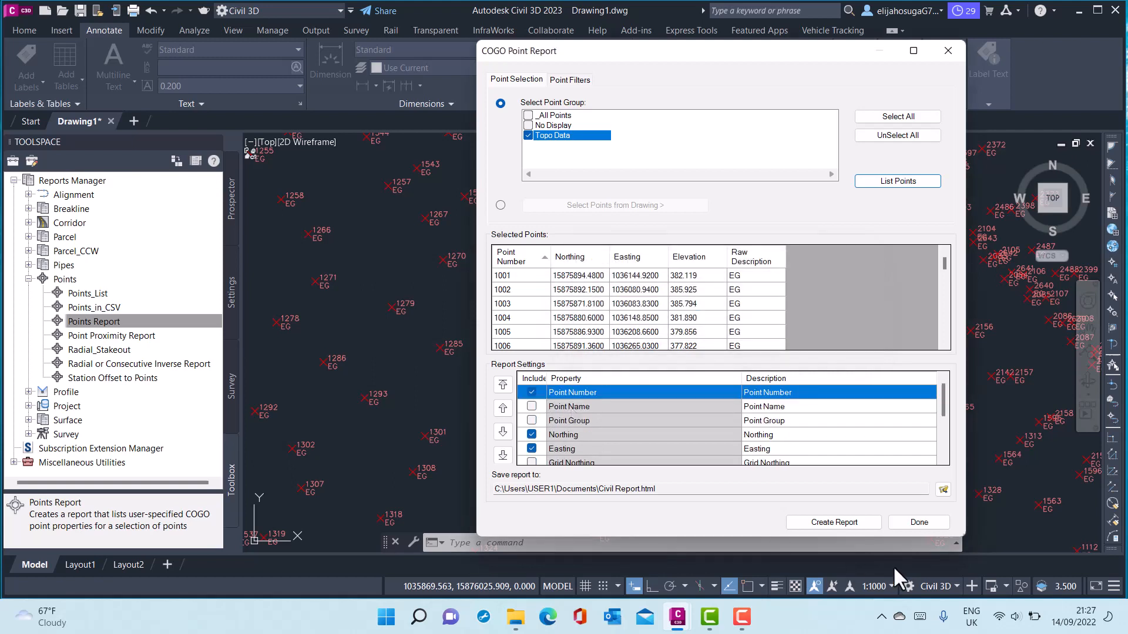
Step: Create the COGO point report with the customized client and preparer details and check the browser's options for the page
click(854, 519)
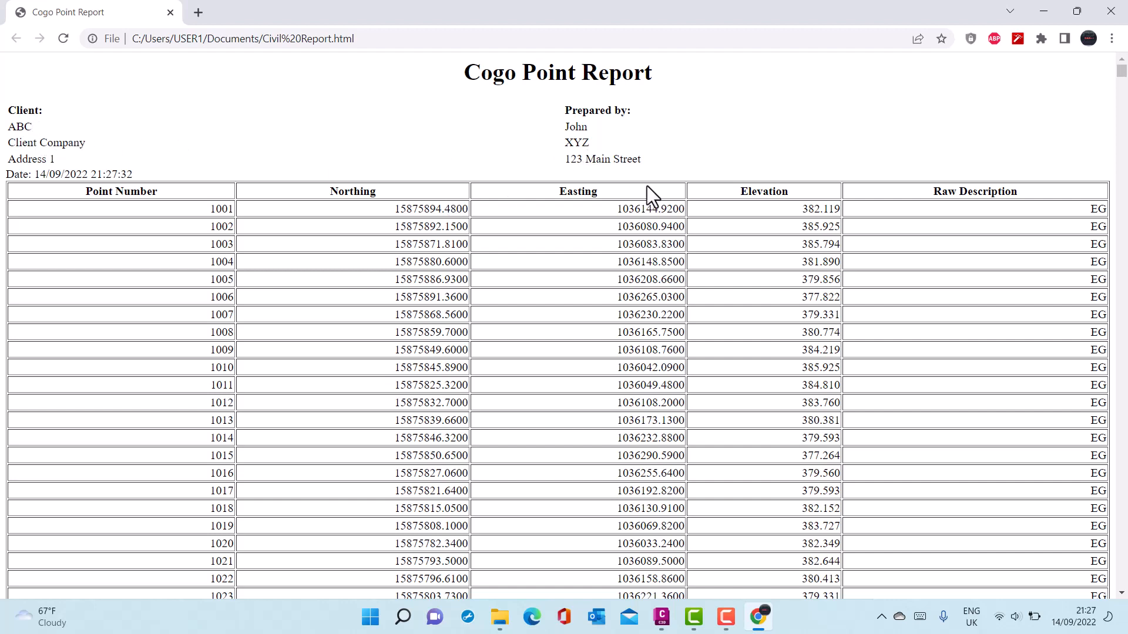
right_click(745, 105)
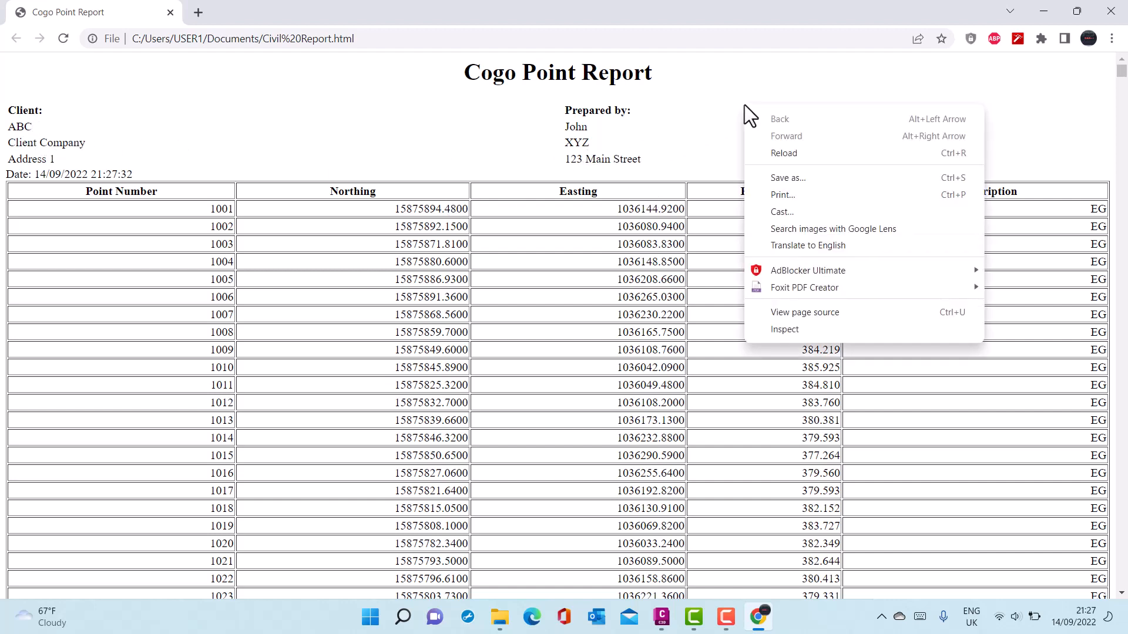
click(675, 148)
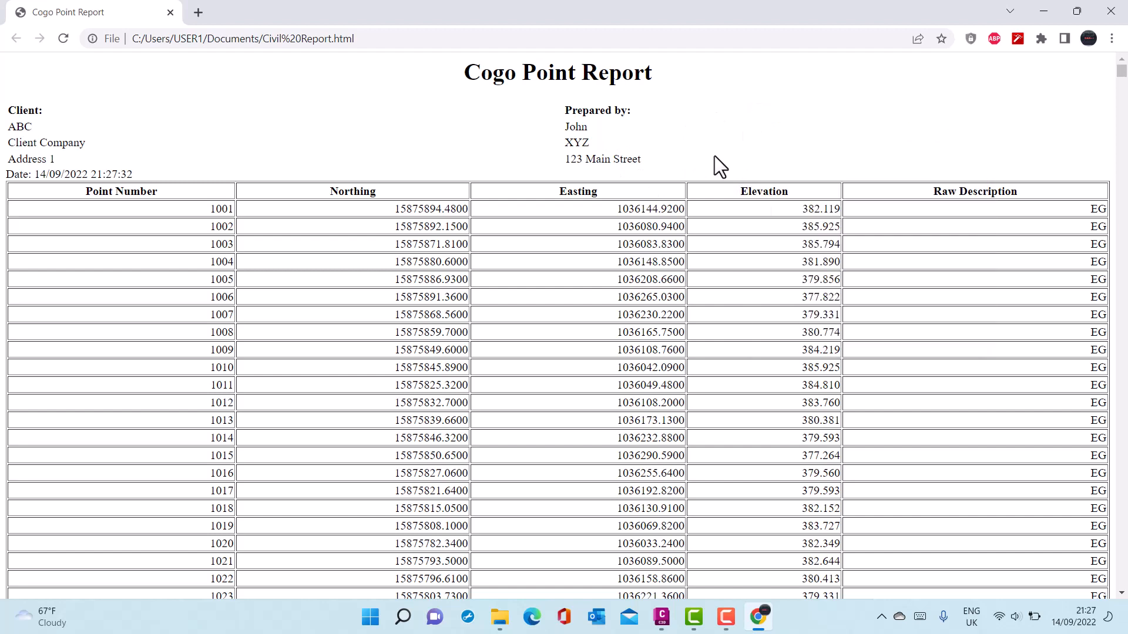
Step: Select the whole report's content to check its copy options, and close the report and the COGO Point Report dialog
key(ctrl+a)
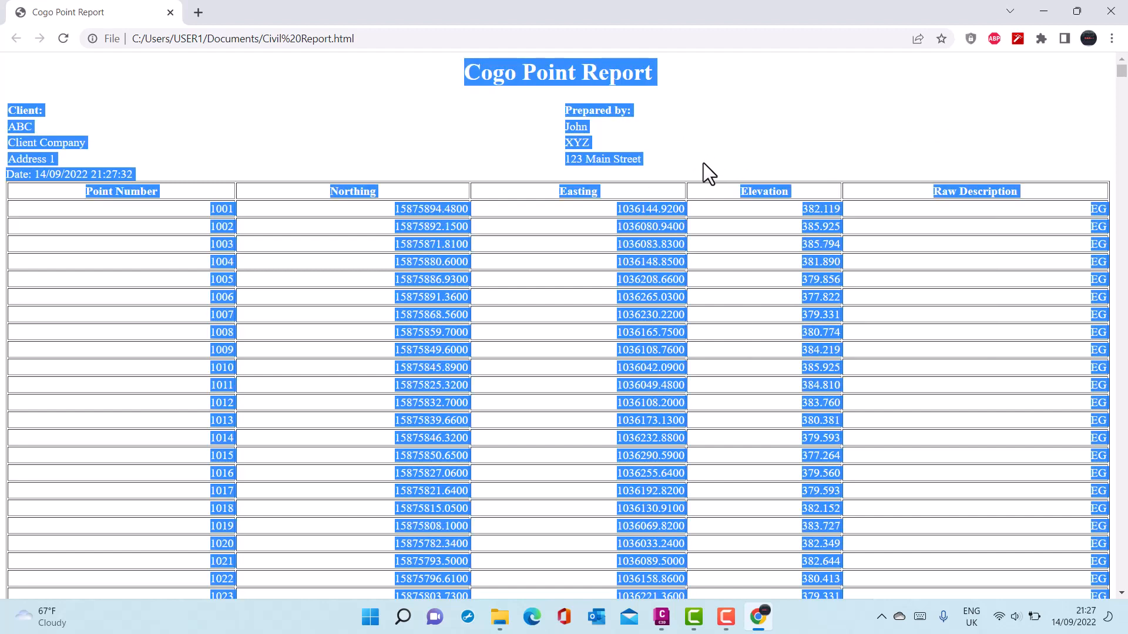
right_click(694, 142)
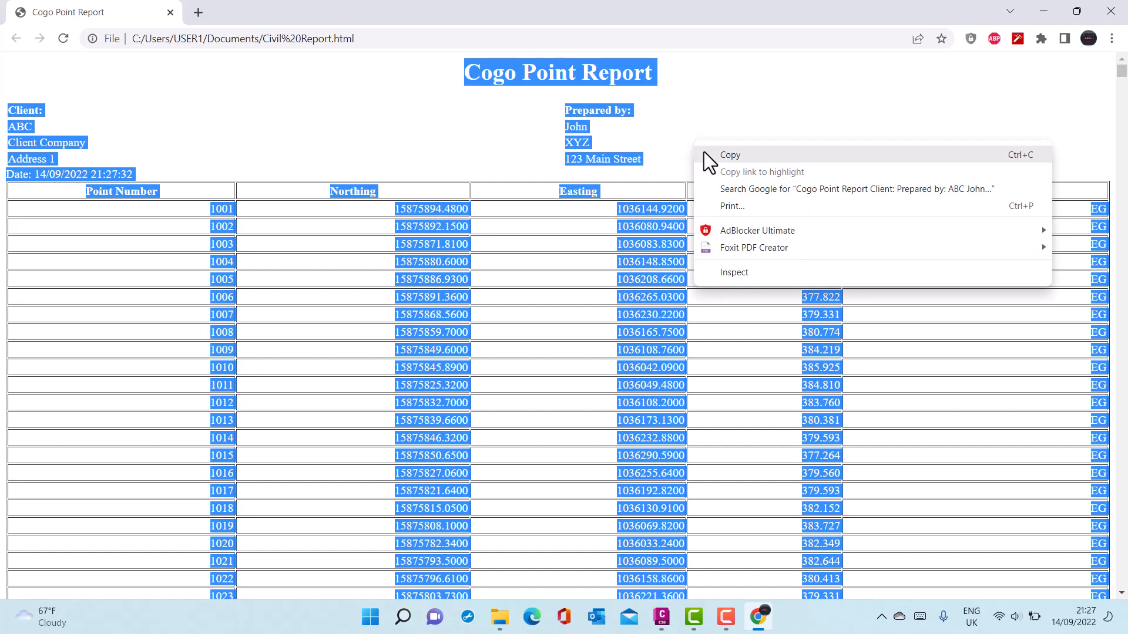
click(742, 89)
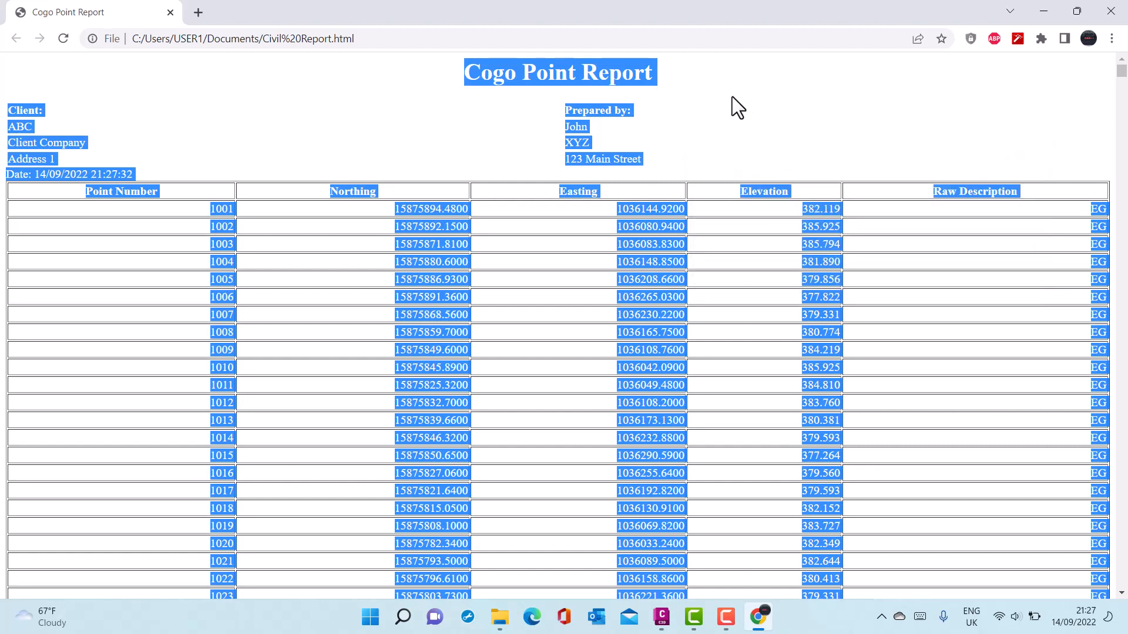
click(742, 104)
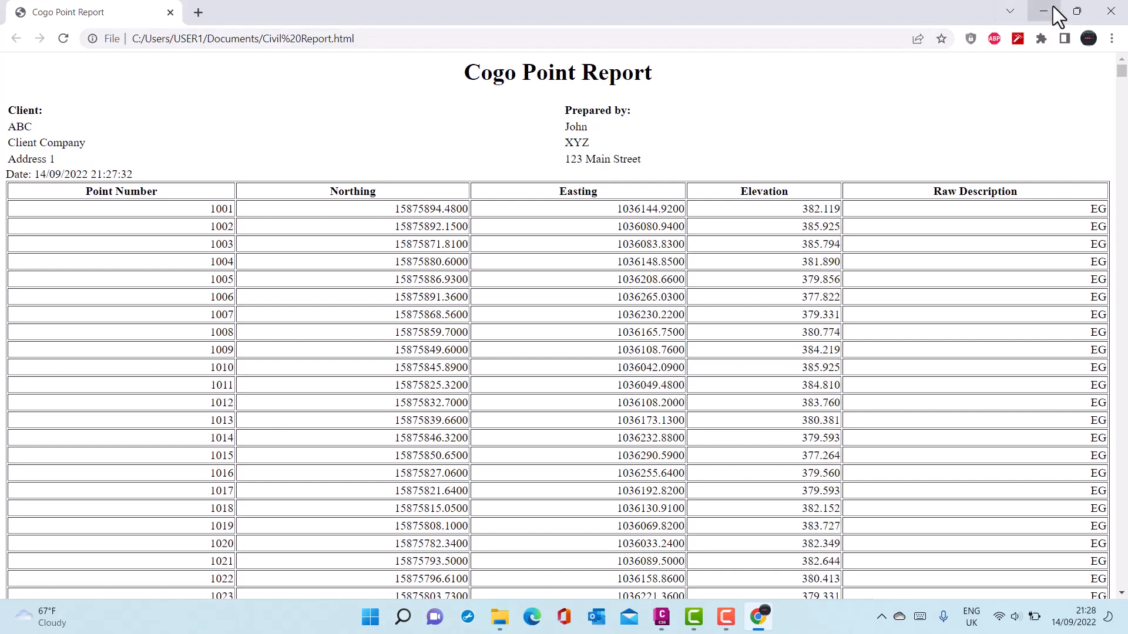
click(1123, 13)
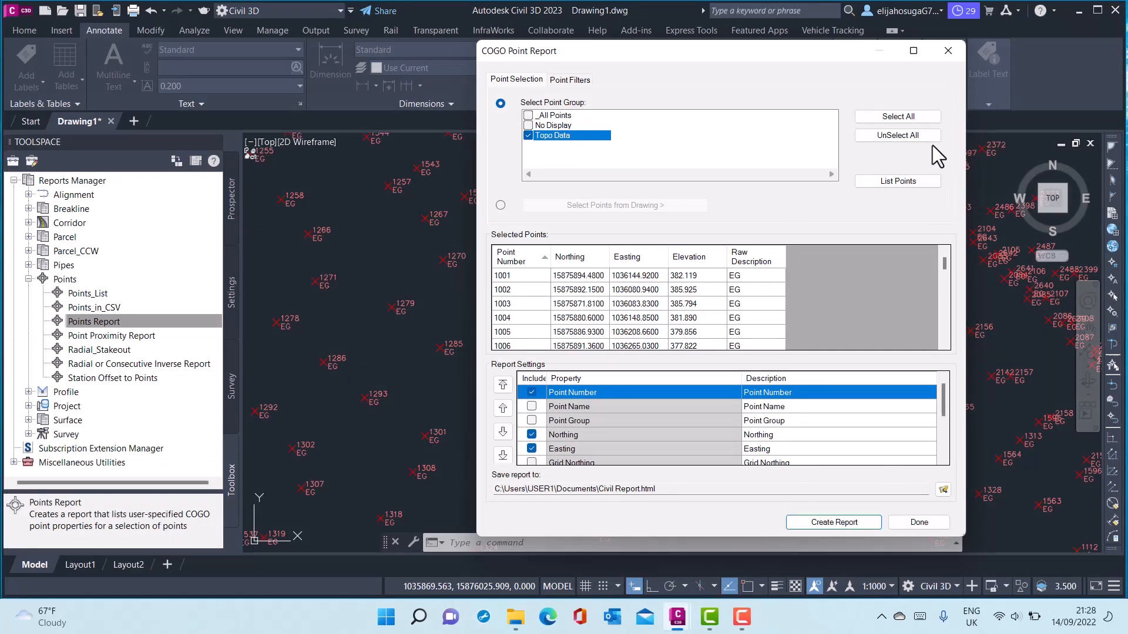
click(954, 51)
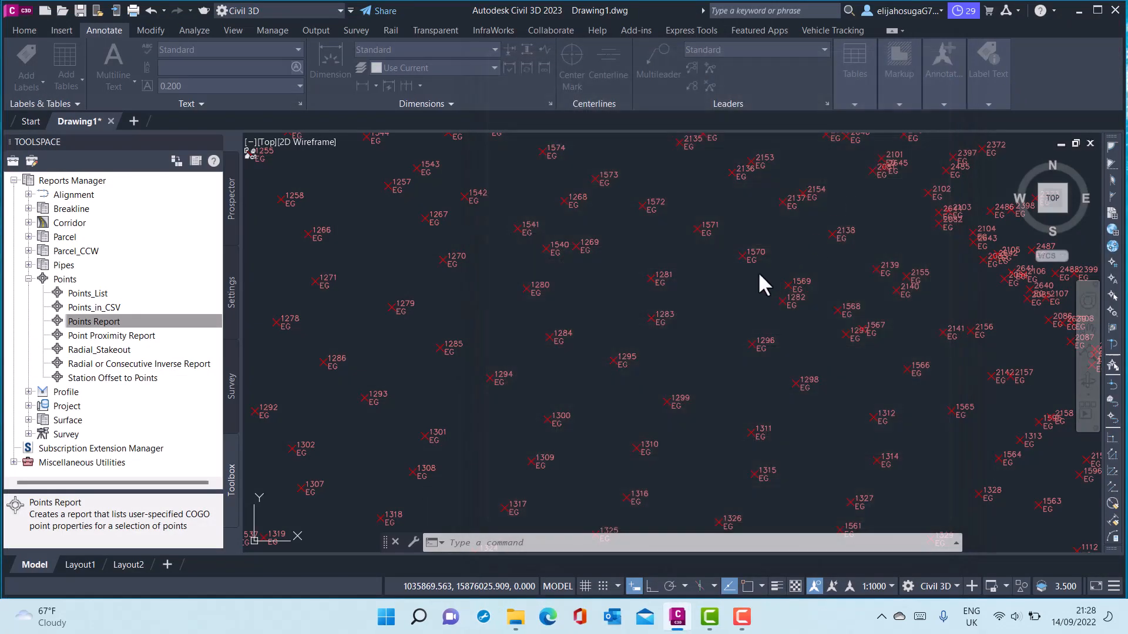
Step: Run the Points_in_CSV report with the No Display and _All Points groups excluded, keeping Topo Data for export
right_click(98, 308)
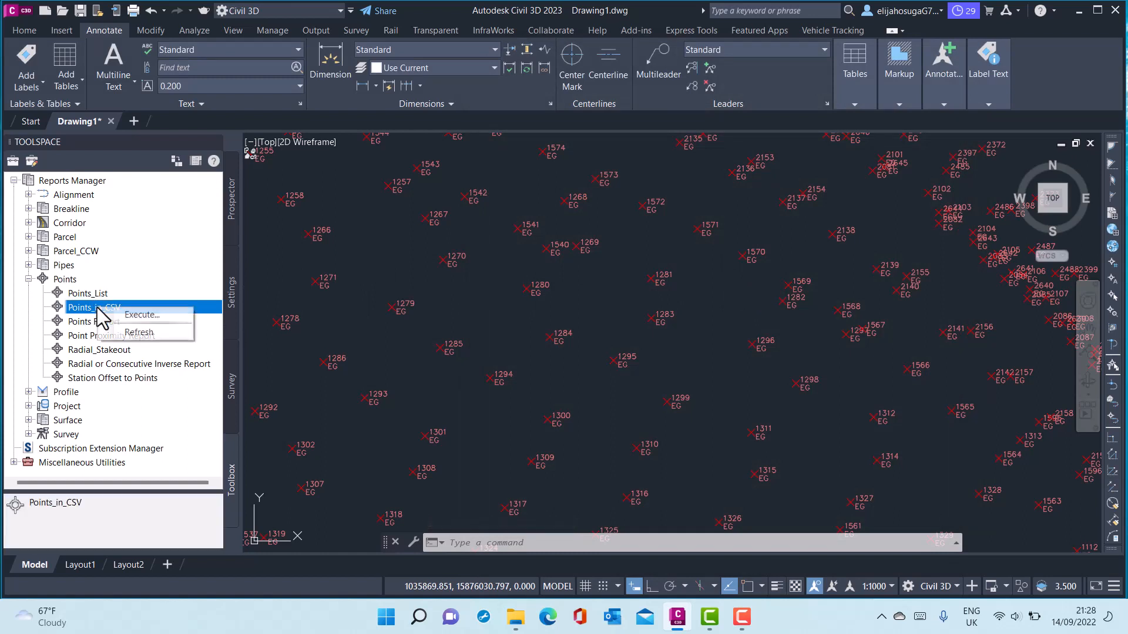
click(139, 316)
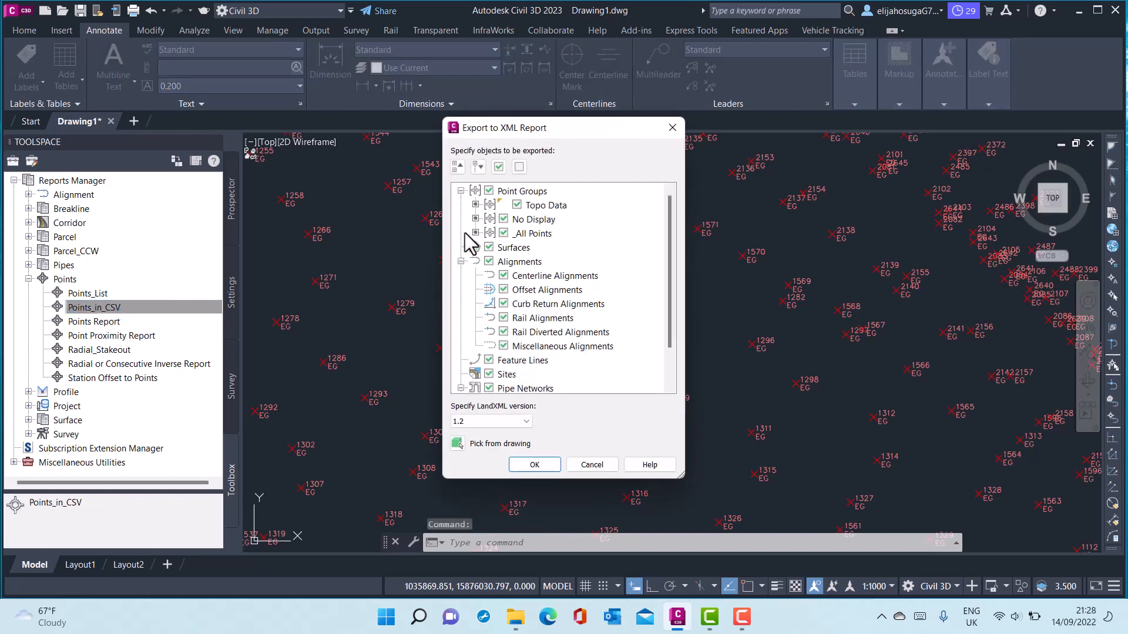
click(503, 219)
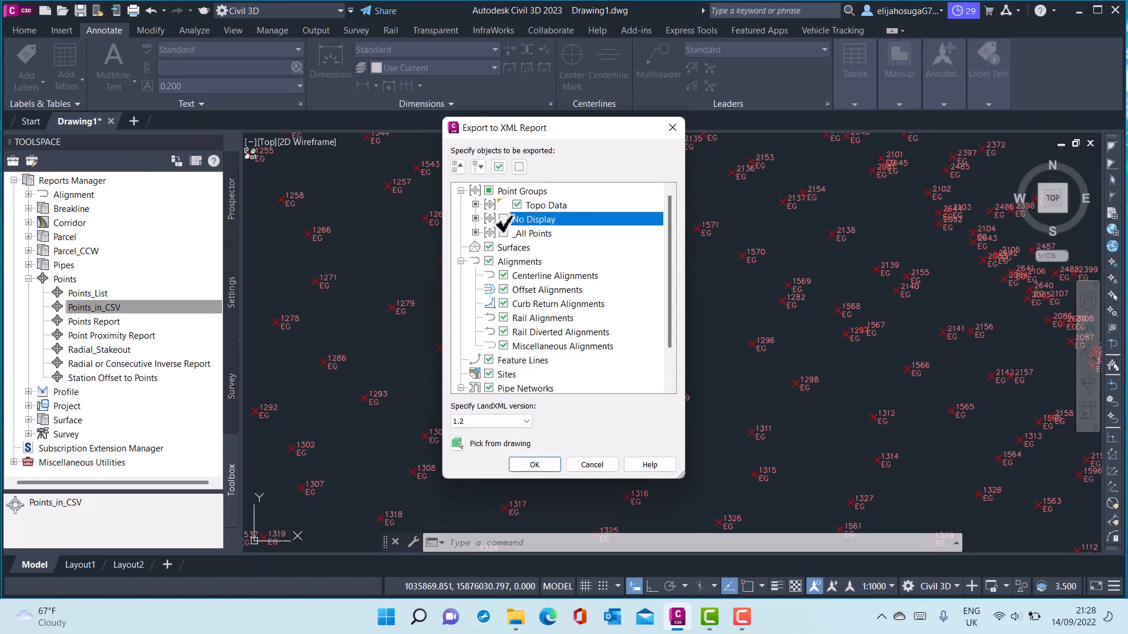
click(503, 233)
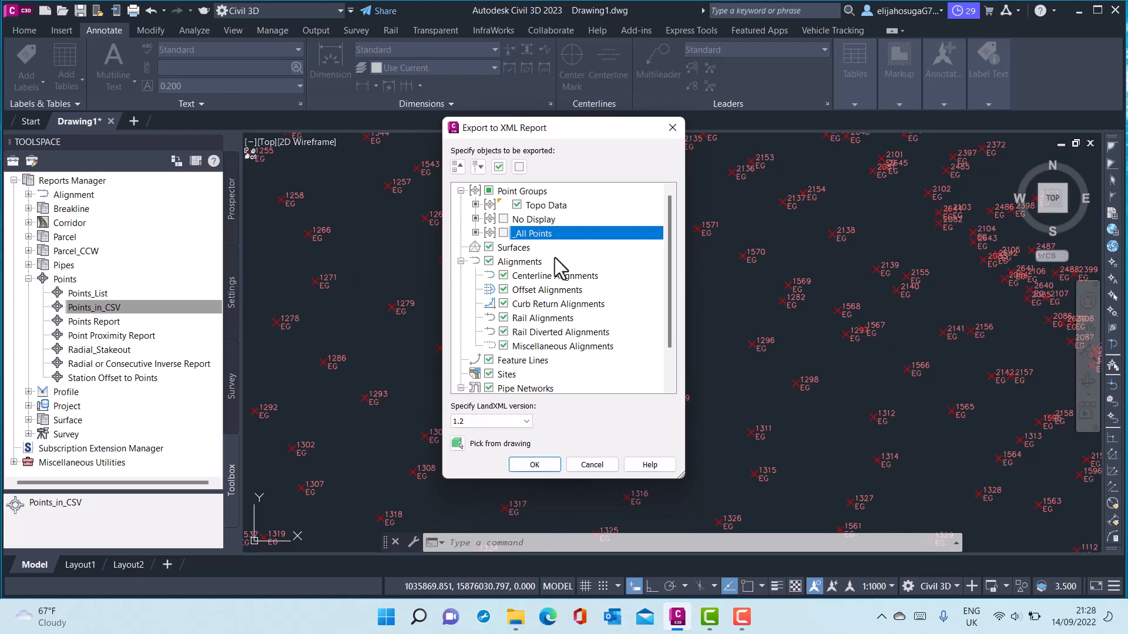
click(535, 464)
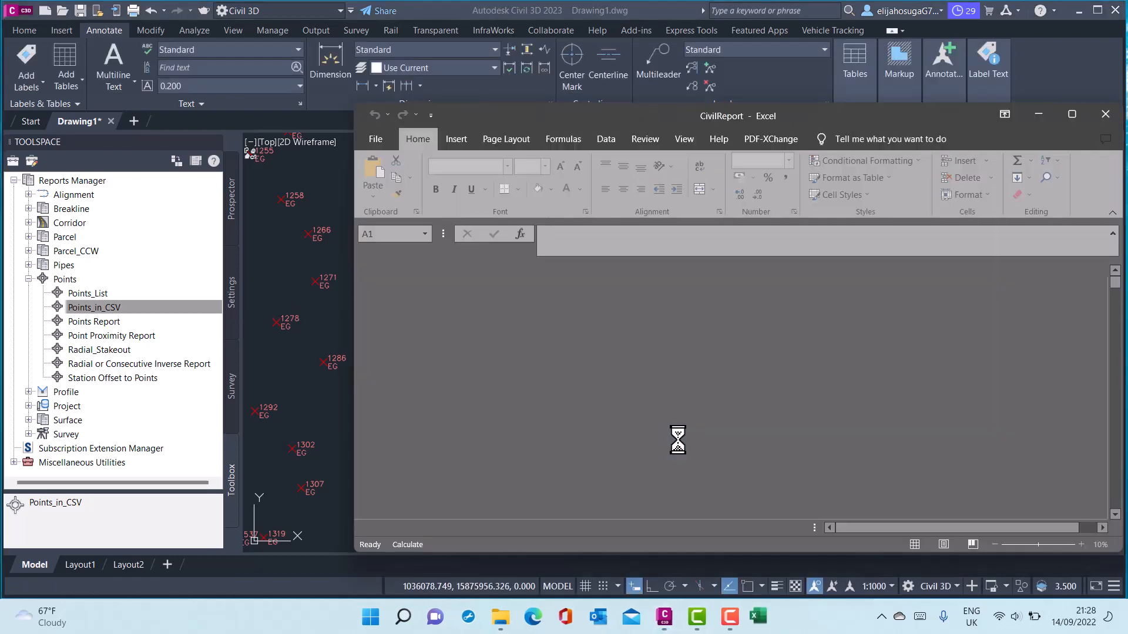
Step: Review the exported point numbers, coordinates, elevations and descriptions in the CivilReport file in Excel, and close it
scroll(528, 340, down, 8)
scroll(523, 348, down, 5)
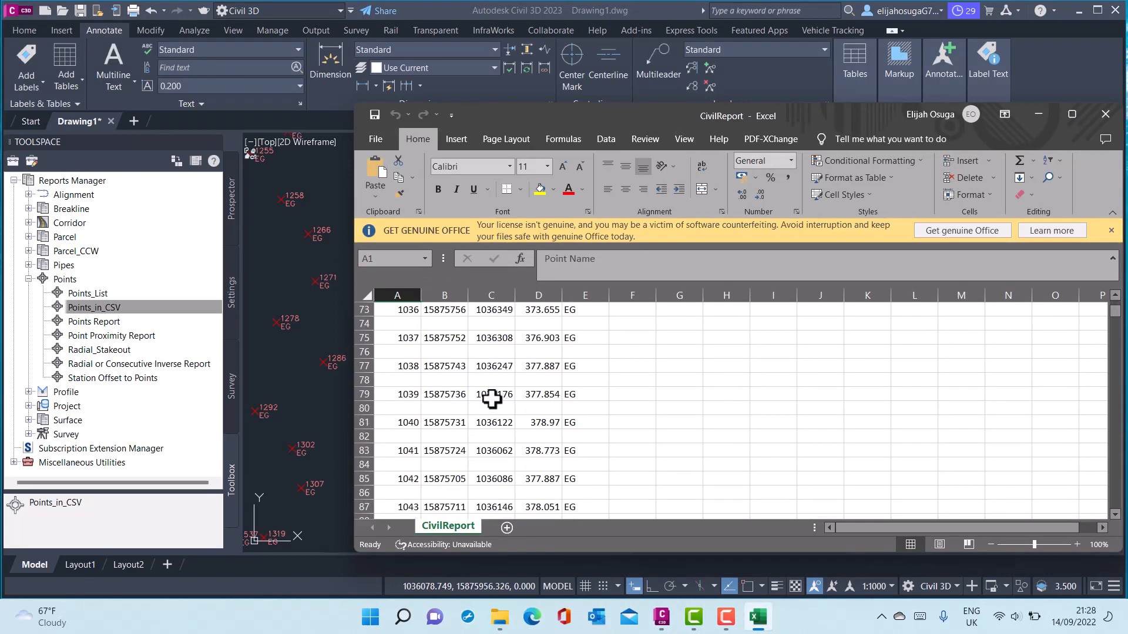
scroll(492, 418, up, 13)
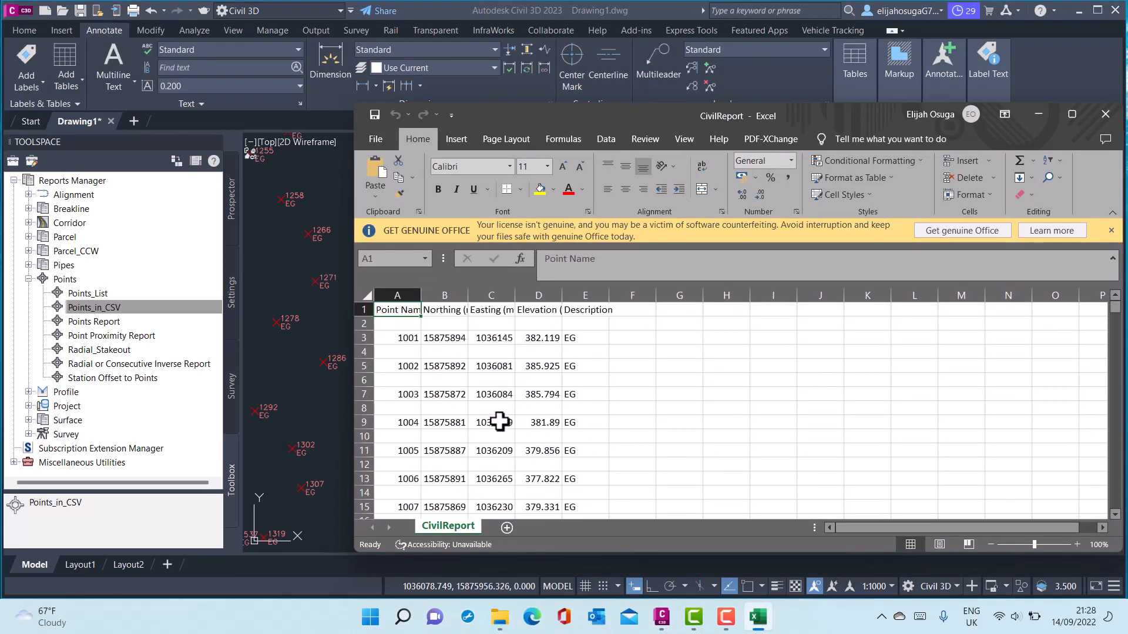
scroll(520, 420, down, 20)
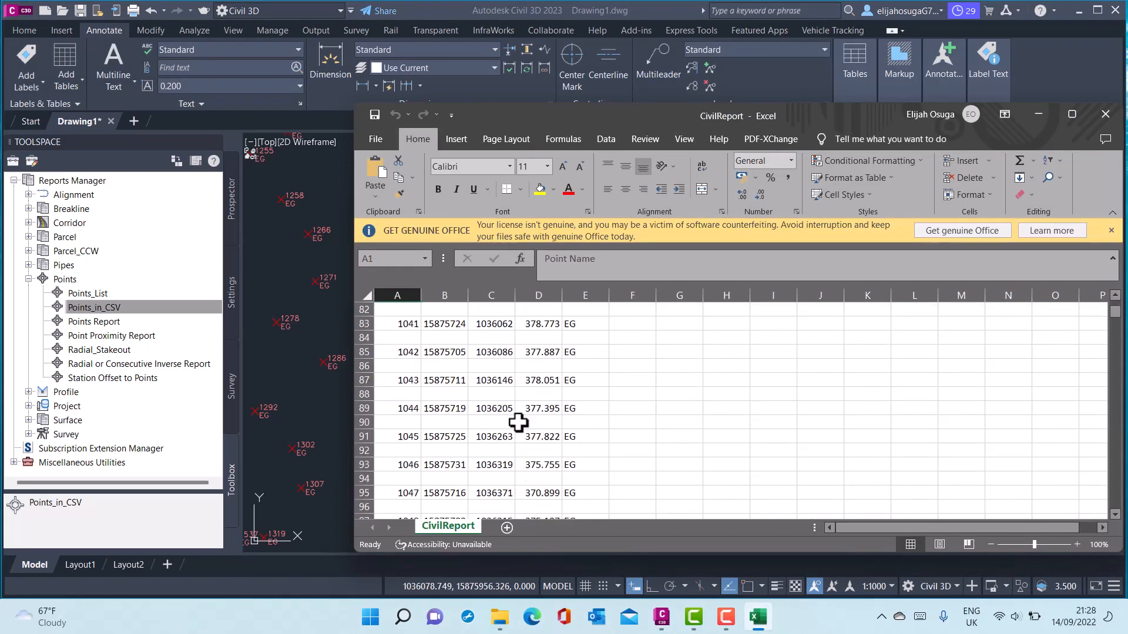
scroll(518, 422, down, 2)
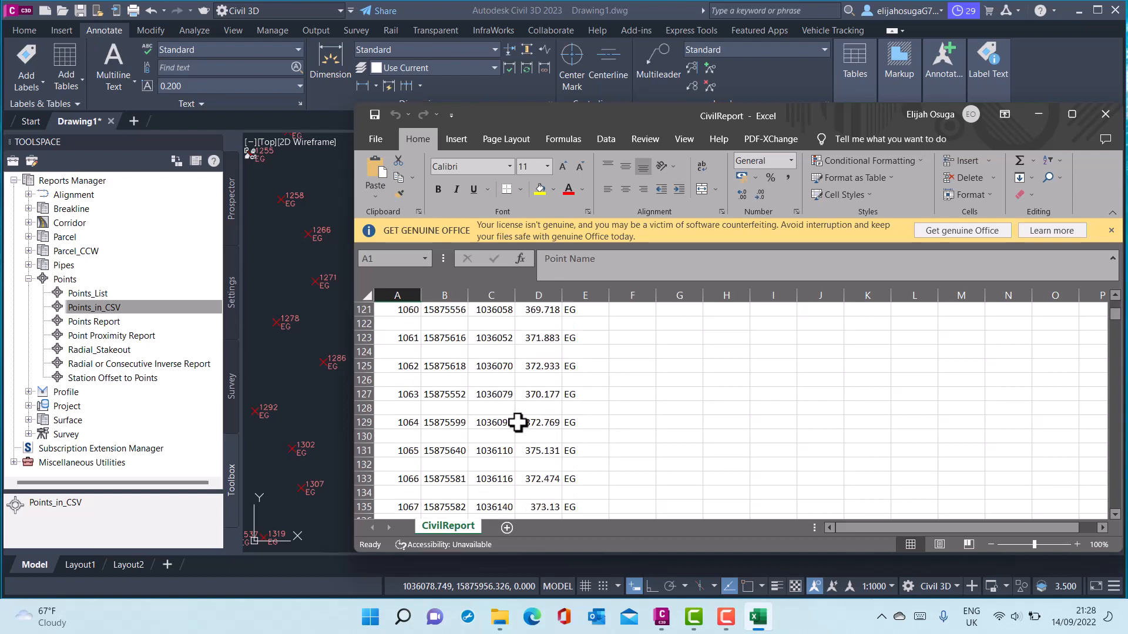
scroll(517, 423, up, 20)
scroll(518, 423, up, 6)
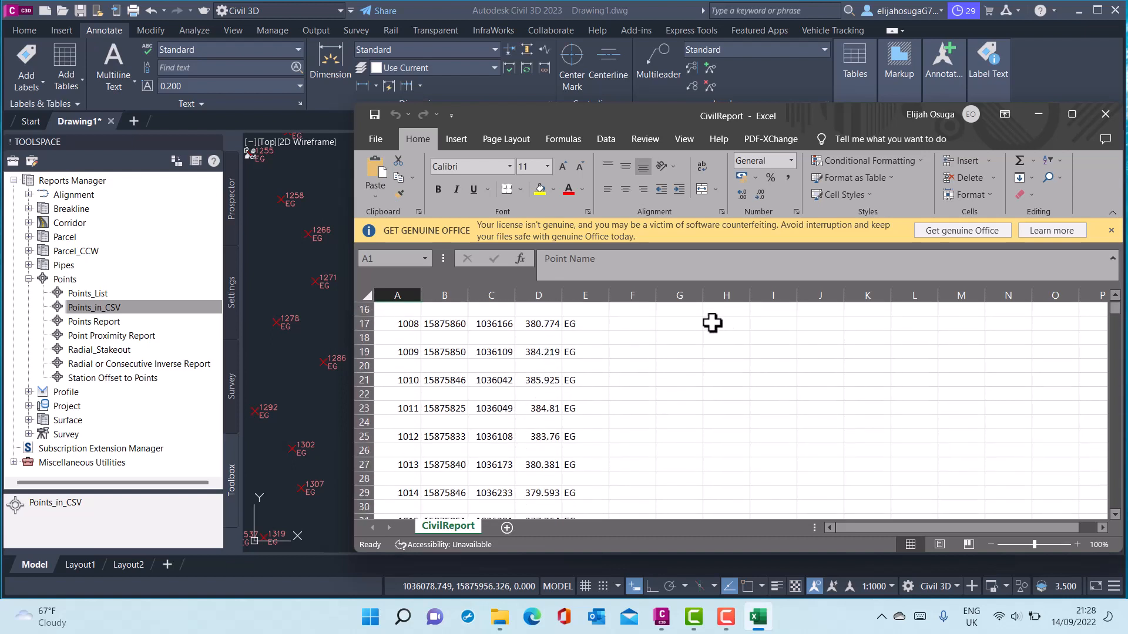
click(1106, 115)
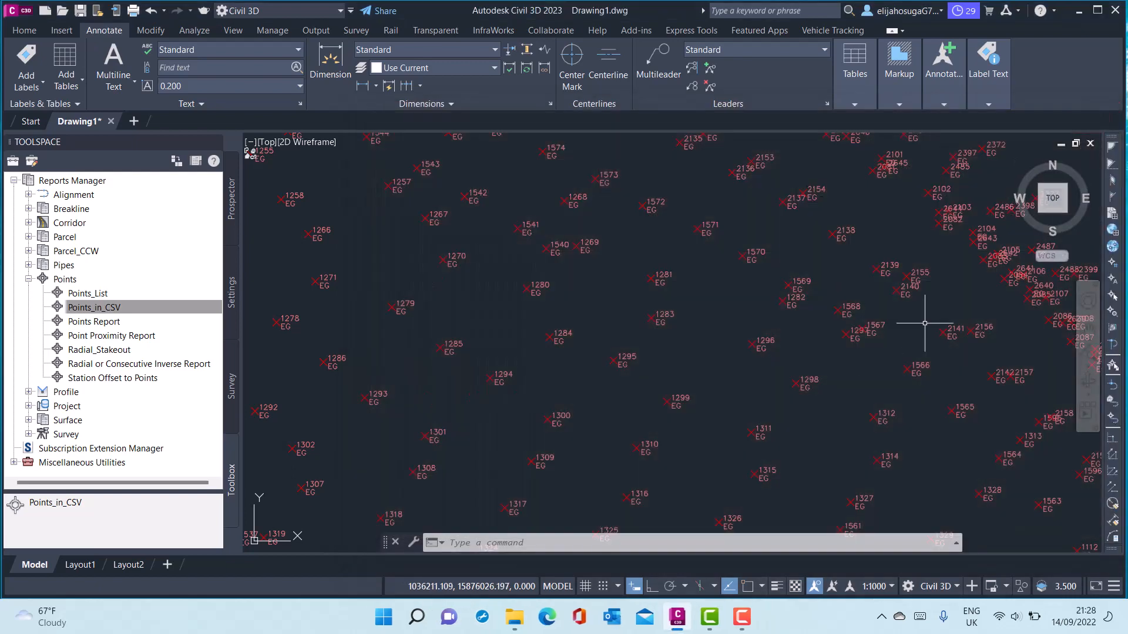